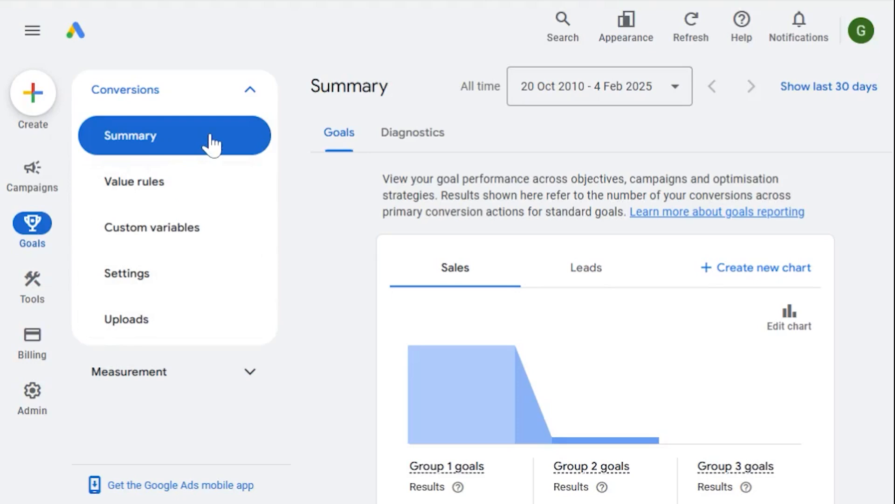
Start a new conversion action from the conversions summary and select Import as the kind of conversion to track.
scroll(348, 321, down, 4)
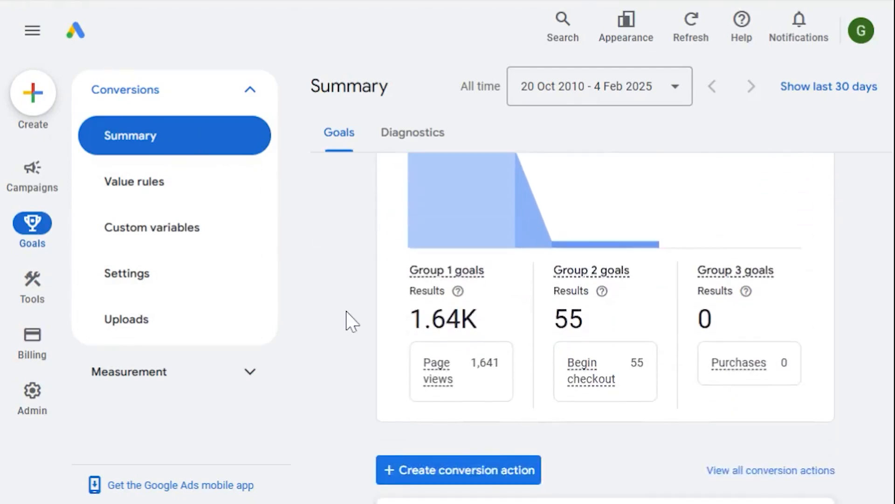
scroll(347, 321, down, 3)
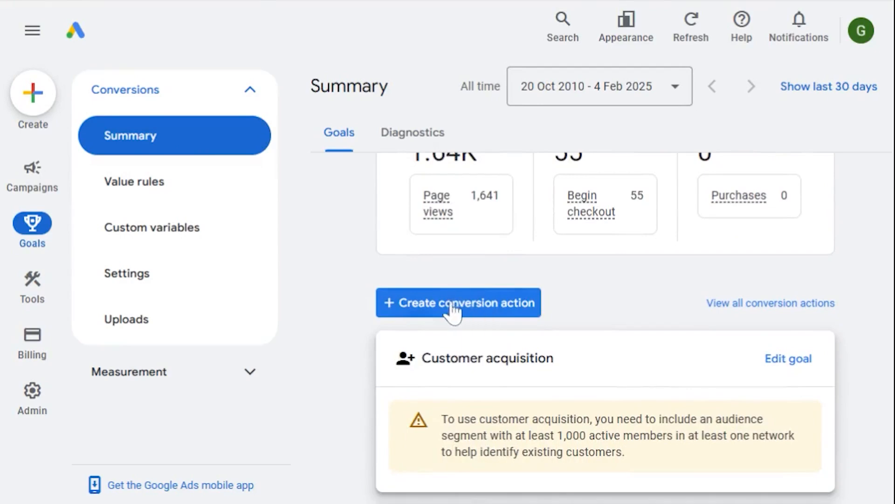
click(492, 313)
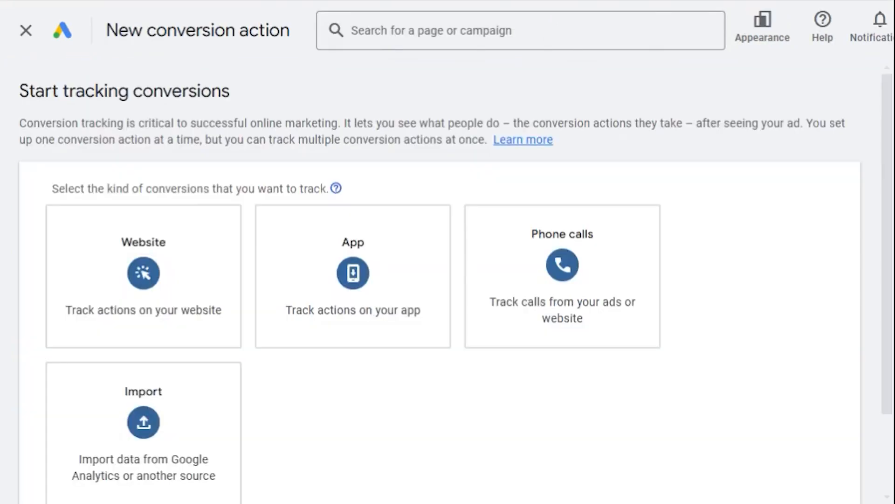
scroll(670, 424, down, 2)
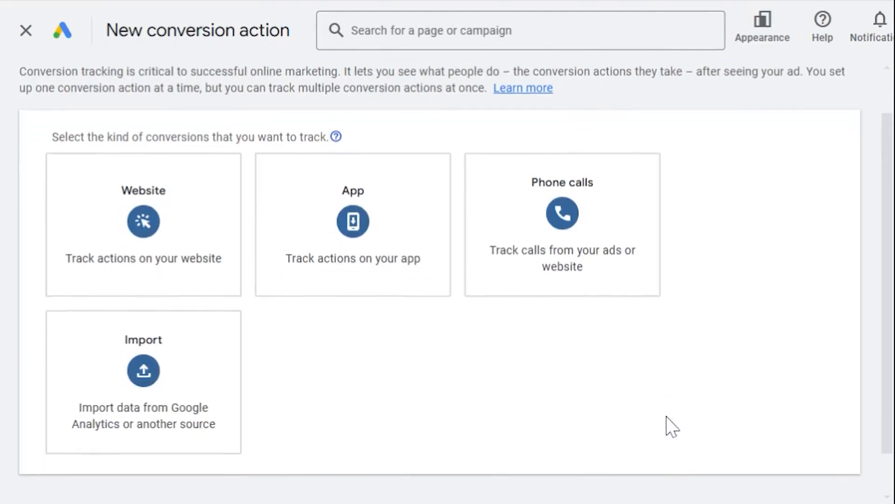
mouse_move(176, 372)
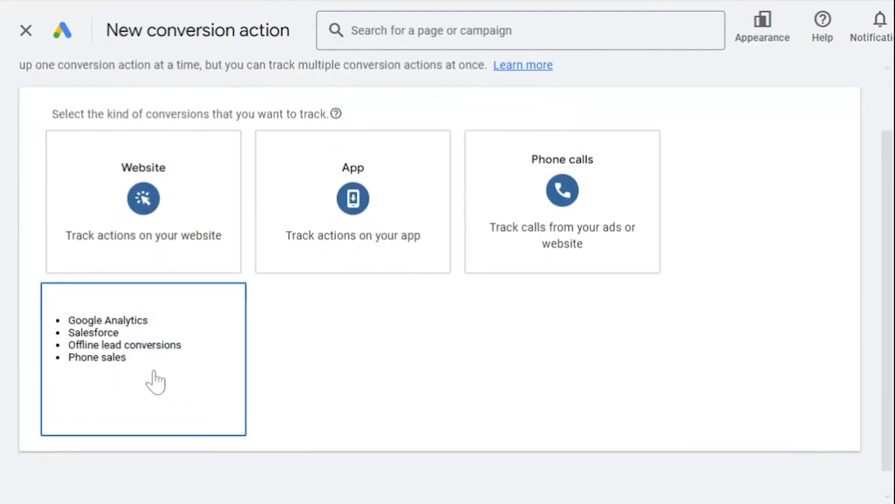
click(161, 397)
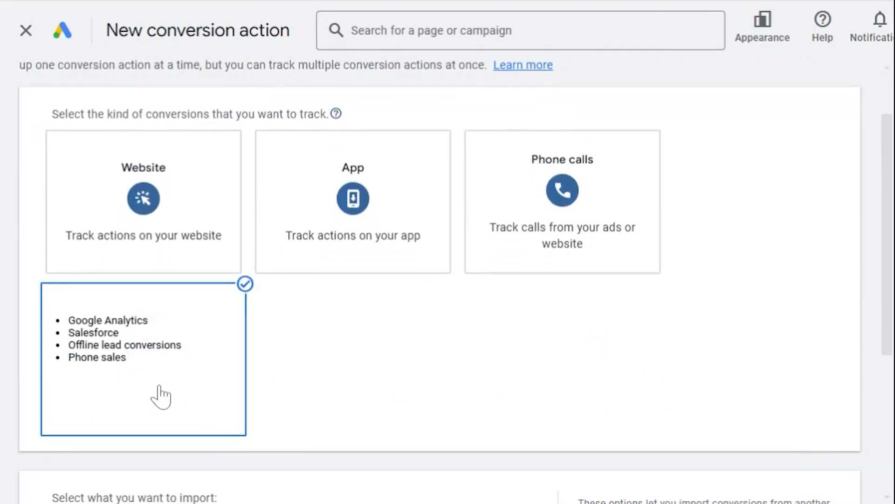
Set the import source to CRMs, files or other data sources, tracking conversions from clicks.
scroll(614, 380, down, 4)
scroll(614, 379, down, 2)
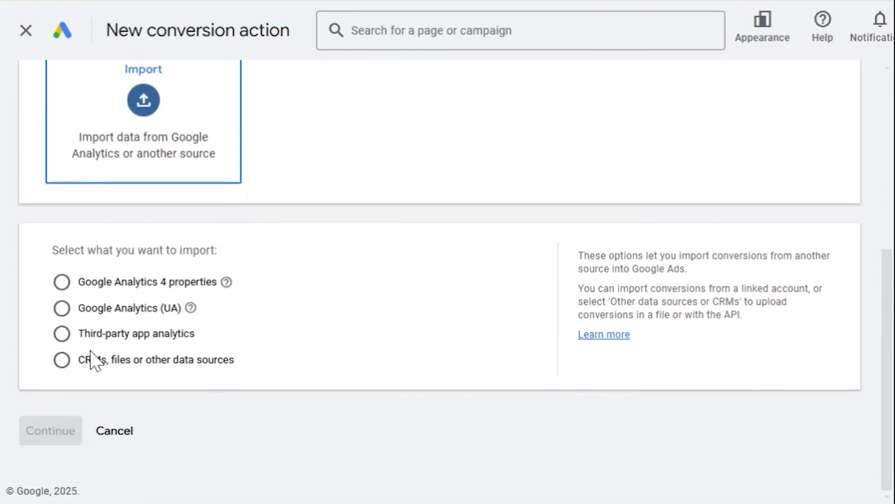
click(61, 362)
scroll(142, 386, down, 1)
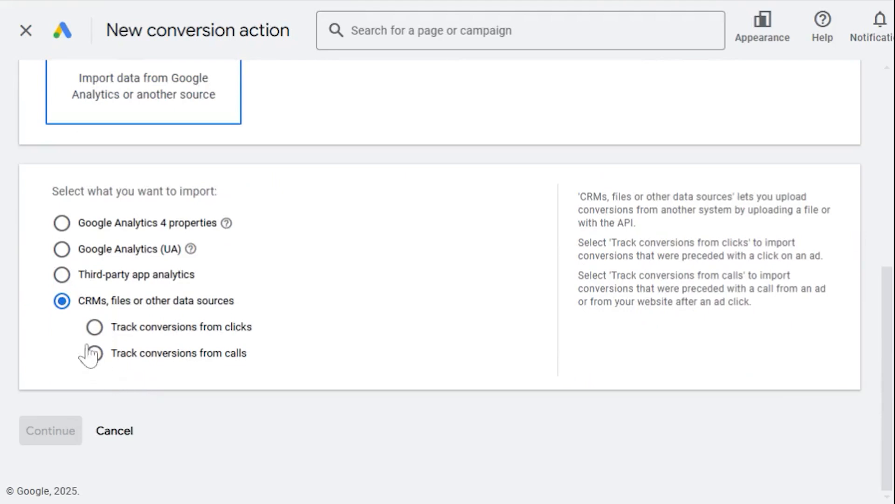
click(91, 327)
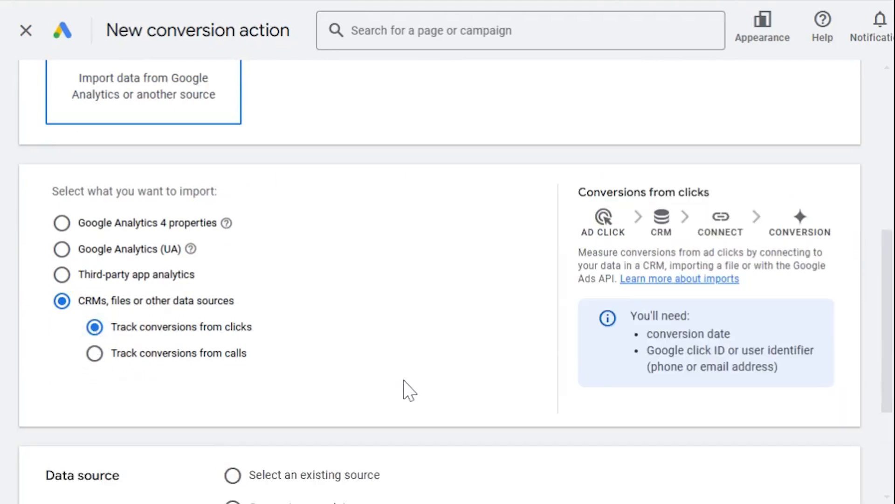
Choose to skip the data source setup for now and continue to the offline conversion actions.
scroll(408, 390, down, 3)
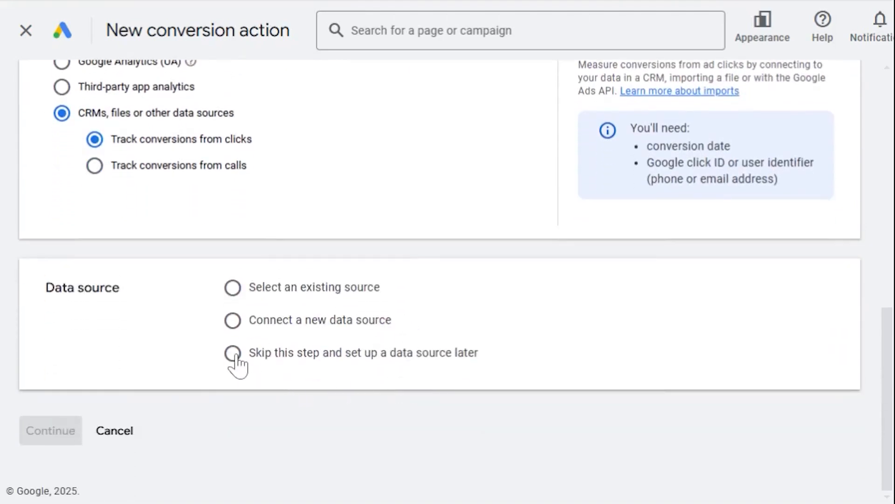
click(234, 356)
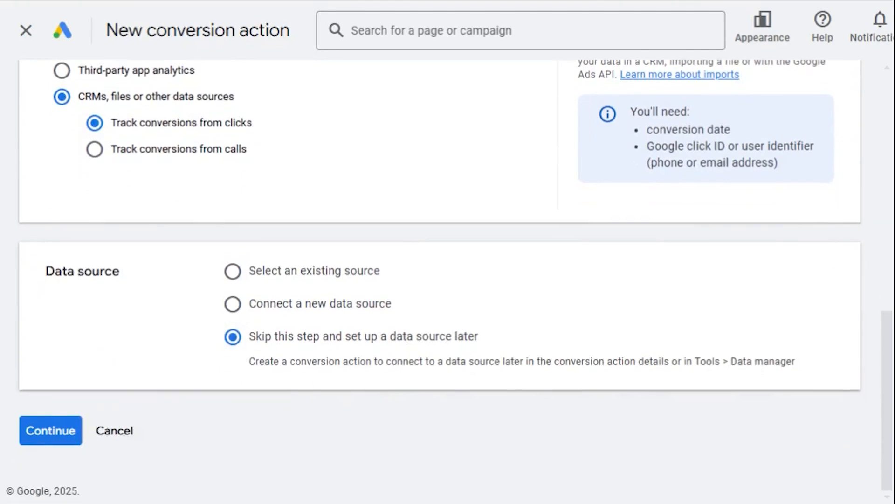
click(41, 441)
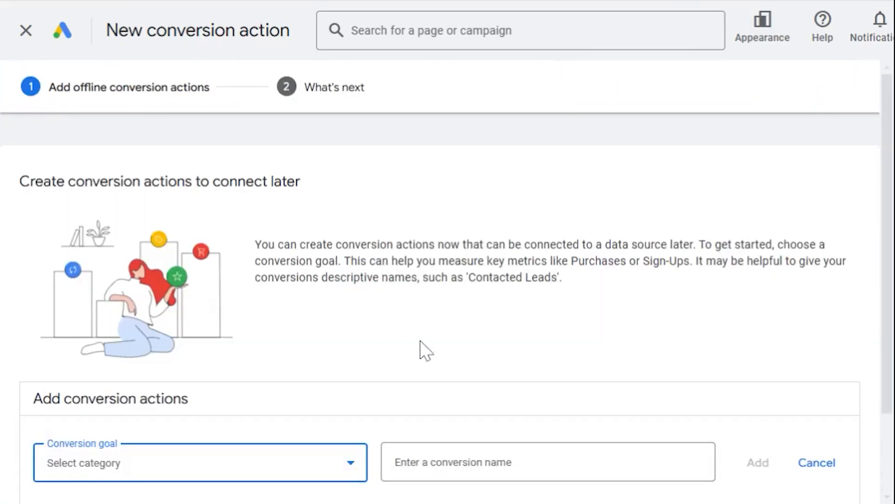
Add an offline conversion action with the goal Qualified lead and the name Infinity.
scroll(420, 350, down, 2)
click(348, 366)
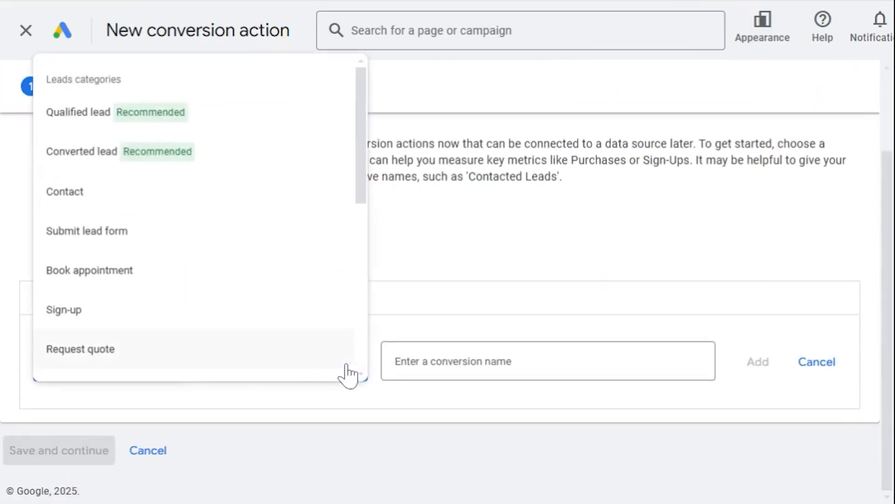
click(309, 129)
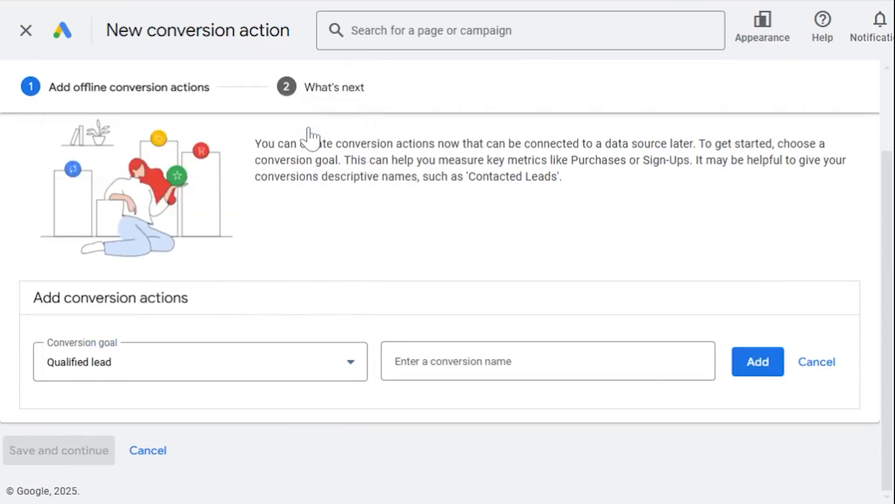
click(485, 369)
text(Infinity)
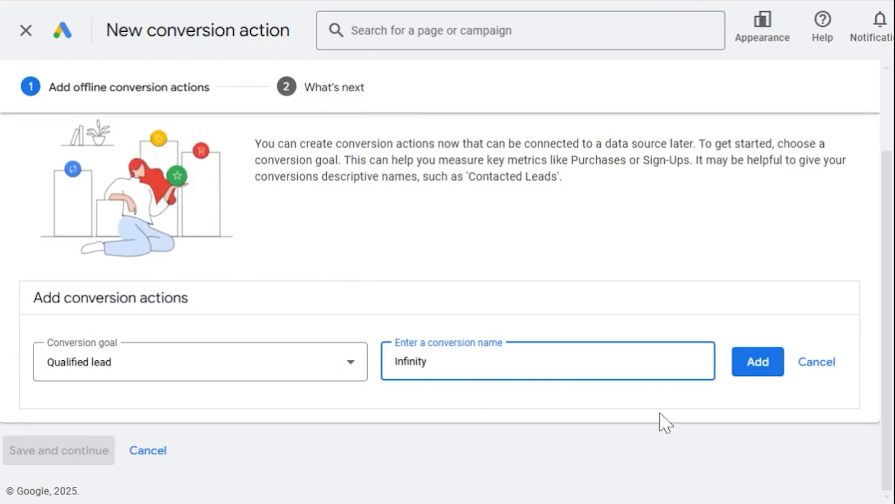
click(765, 371)
Open the settings of the Infinity conversion action and review its goal, name, value and count options.
scroll(765, 377, down, 2)
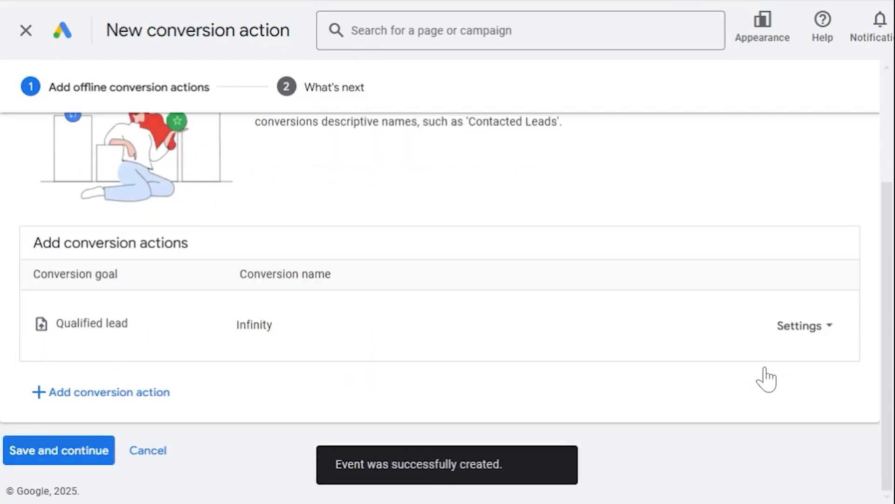
click(805, 336)
click(791, 338)
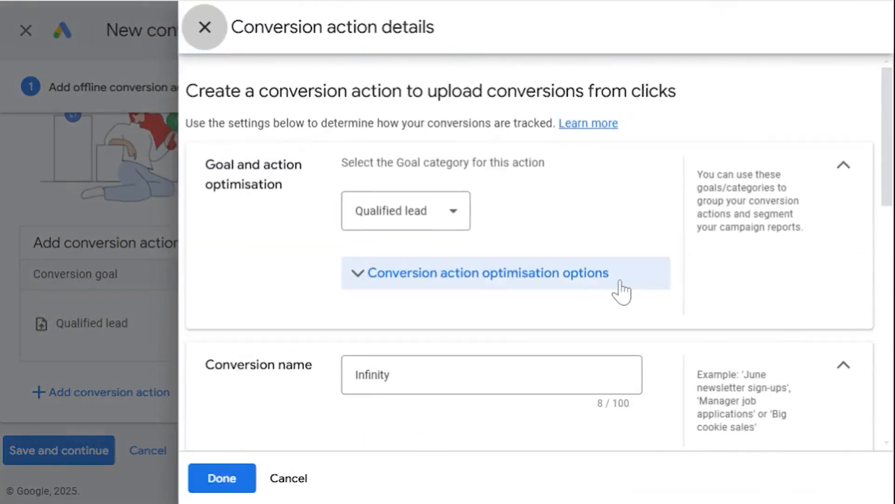
scroll(622, 294, down, 1)
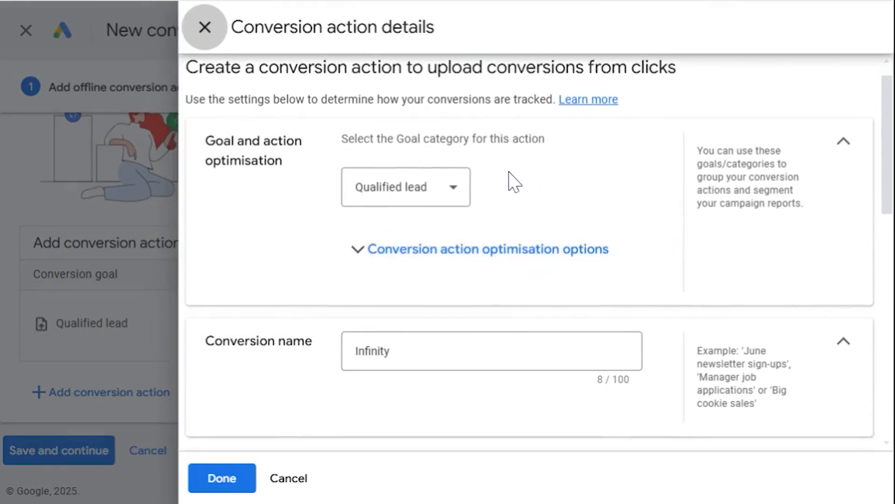
scroll(513, 181, down, 2)
scroll(512, 181, down, 3)
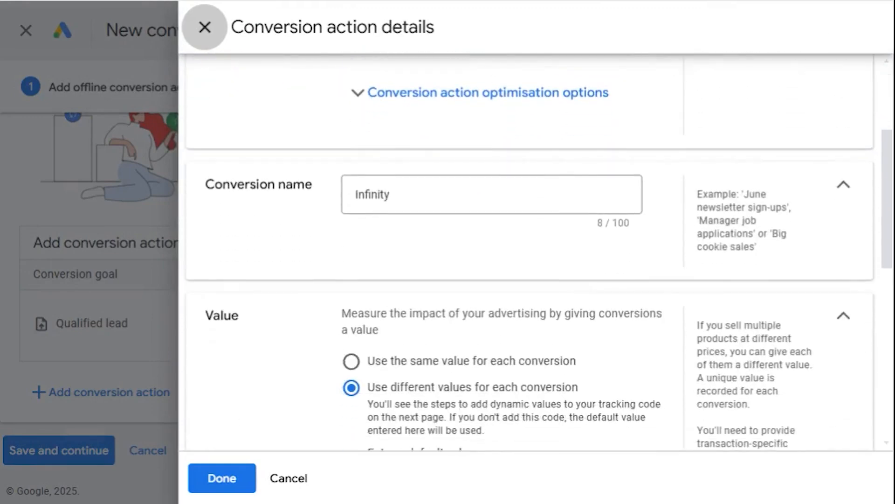
scroll(536, 191, down, 2)
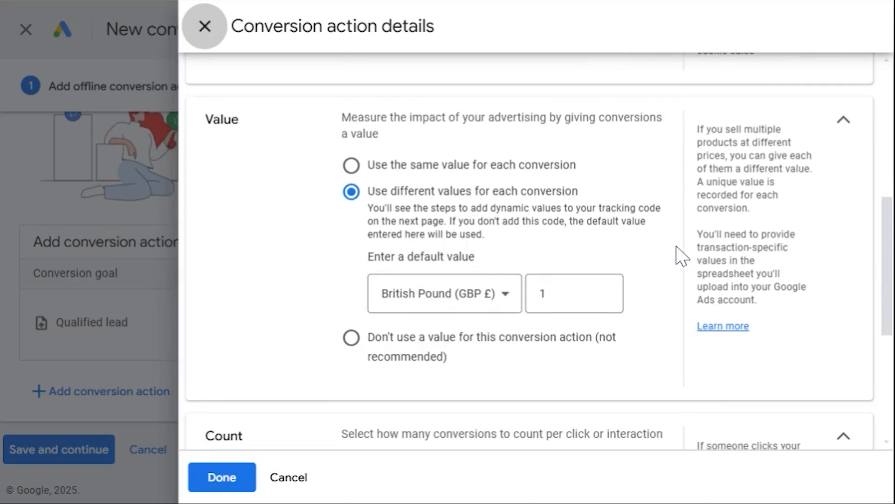
scroll(676, 247, down, 1)
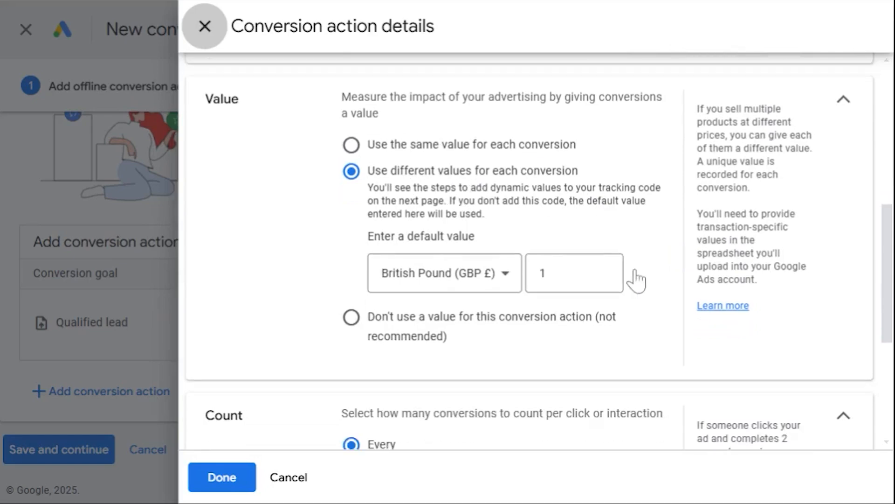
scroll(651, 296, down, 4)
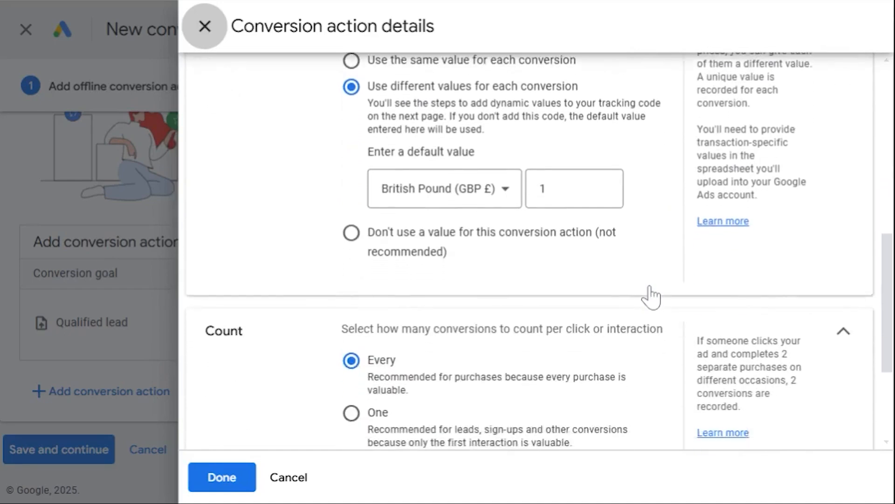
scroll(530, 252, down, 2)
scroll(538, 251, down, 1)
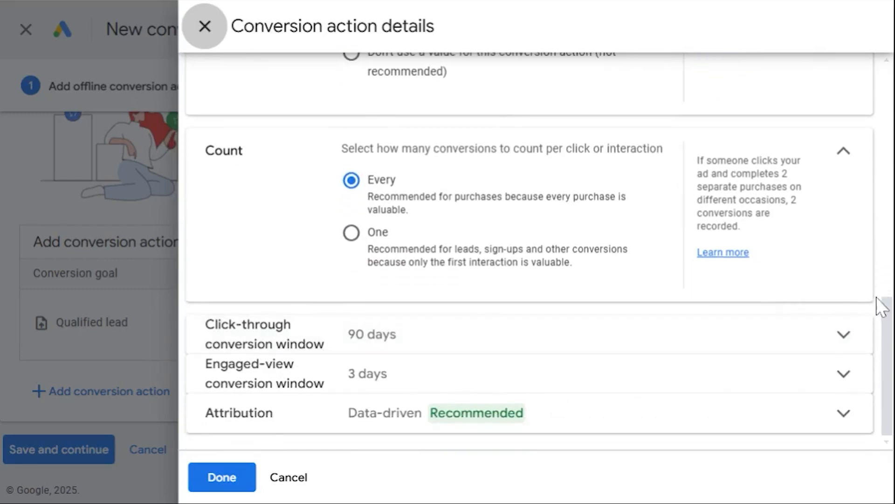
Expand the click-through conversion window setting and look through its available durations.
click(841, 351)
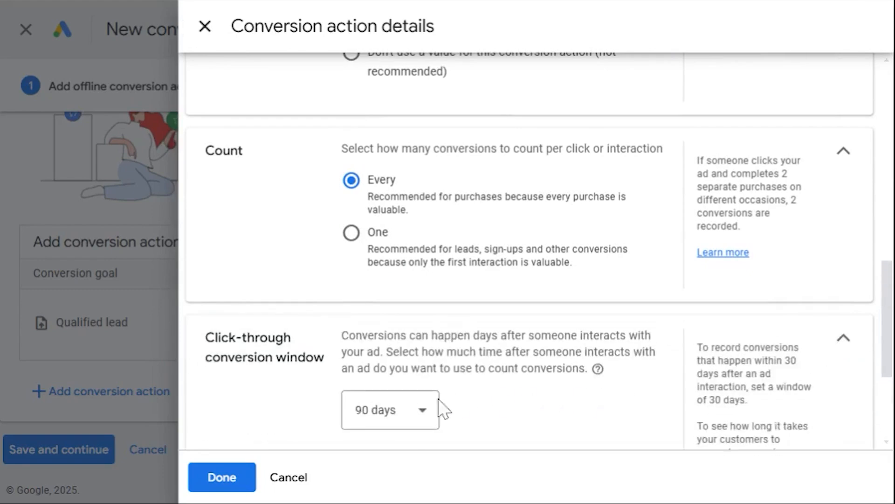
click(410, 422)
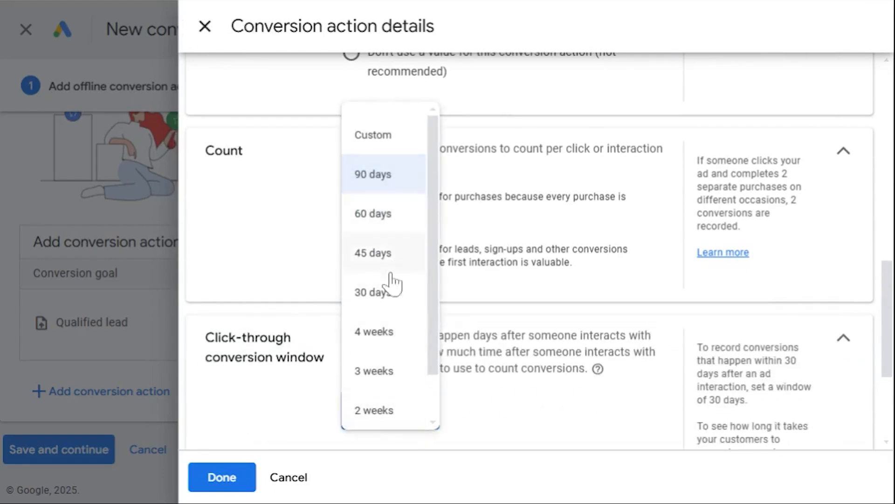
scroll(392, 356, down, 1)
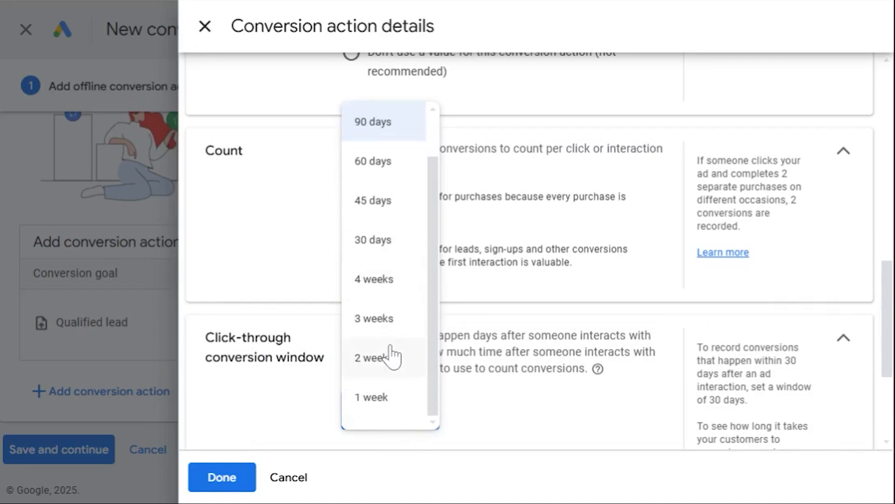
click(671, 370)
Set the attribution model of the conversion action to Last click.
drag(891, 302, 891, 360)
click(835, 421)
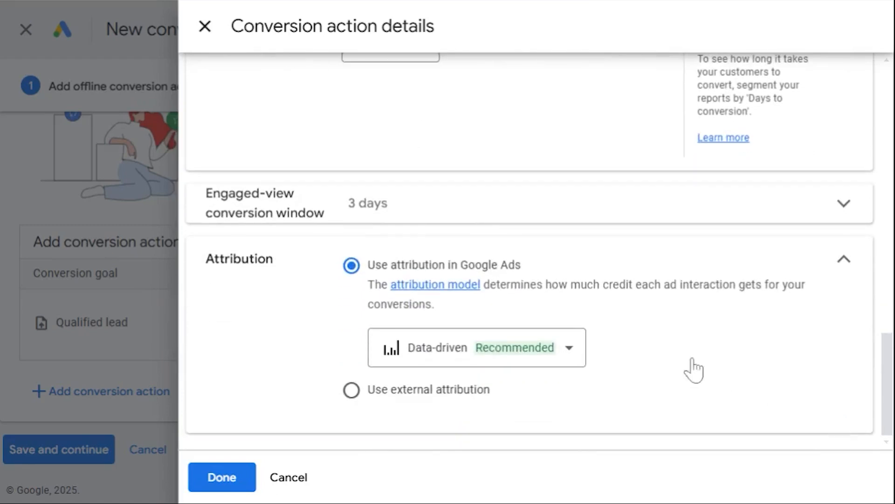
click(581, 355)
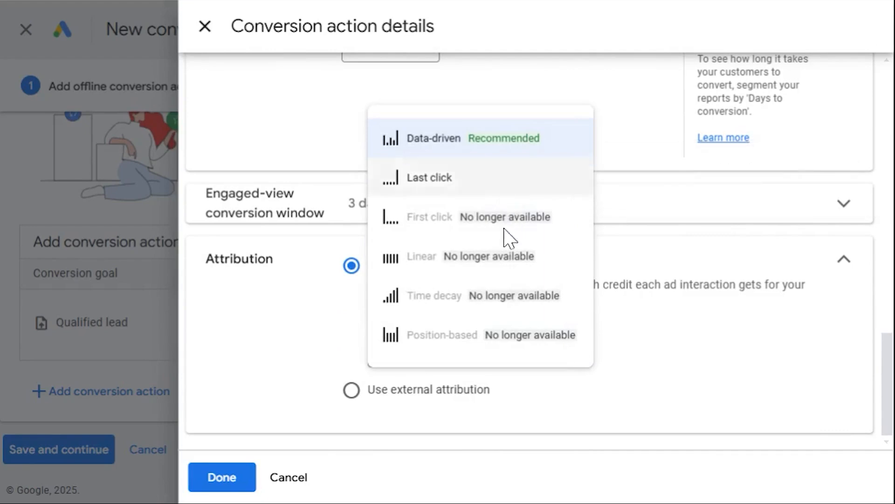
click(503, 186)
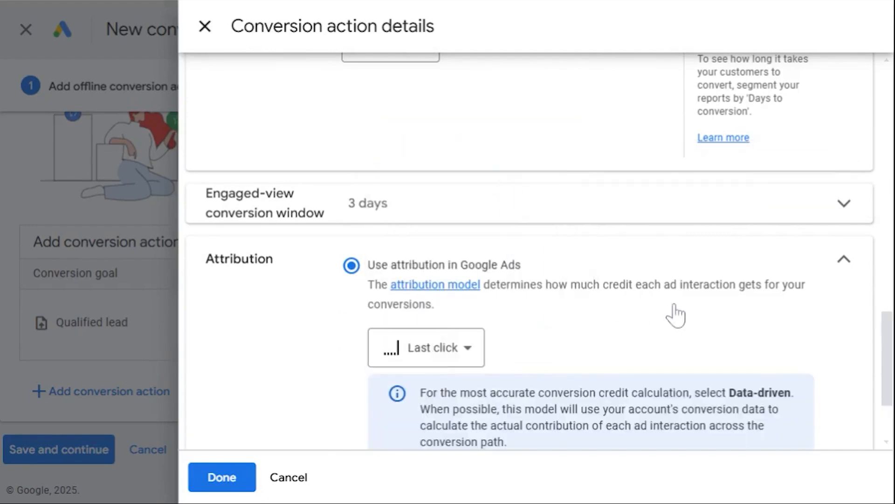
scroll(674, 314, down, 2)
scroll(677, 314, down, 1)
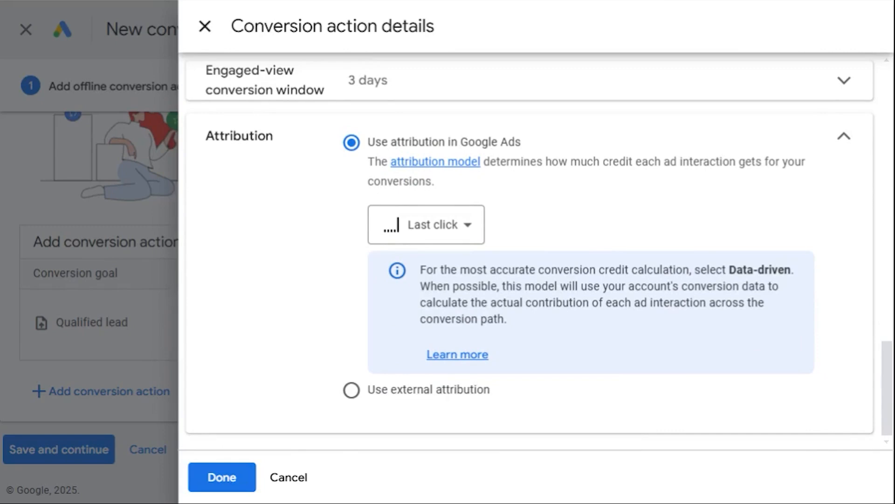
click(468, 232)
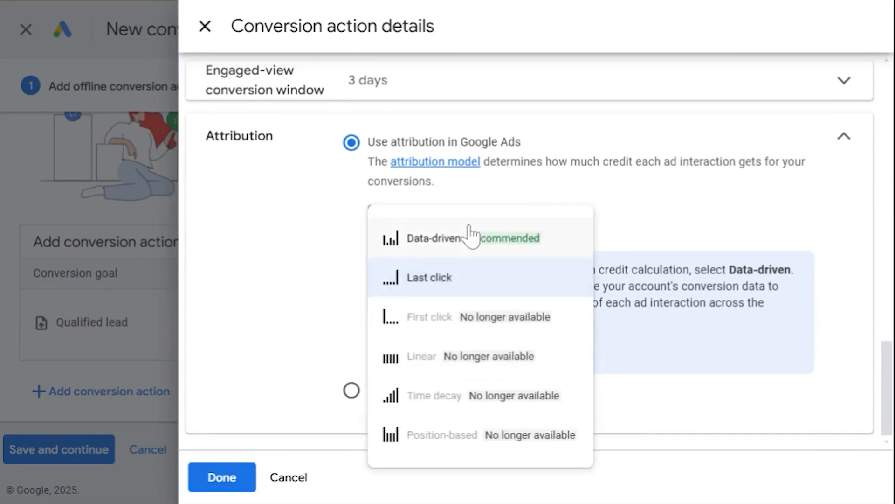
click(499, 295)
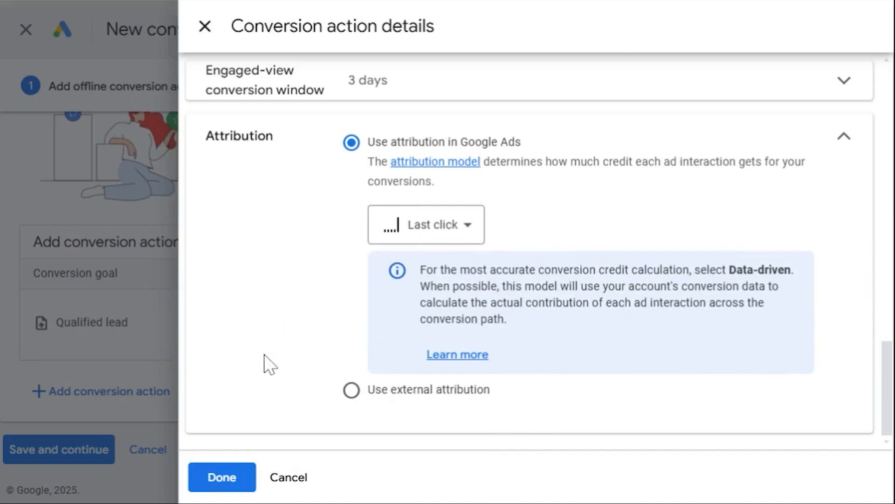
Confirm the conversion action details, then save the Infinity action and continue to the data source setup overview.
click(224, 480)
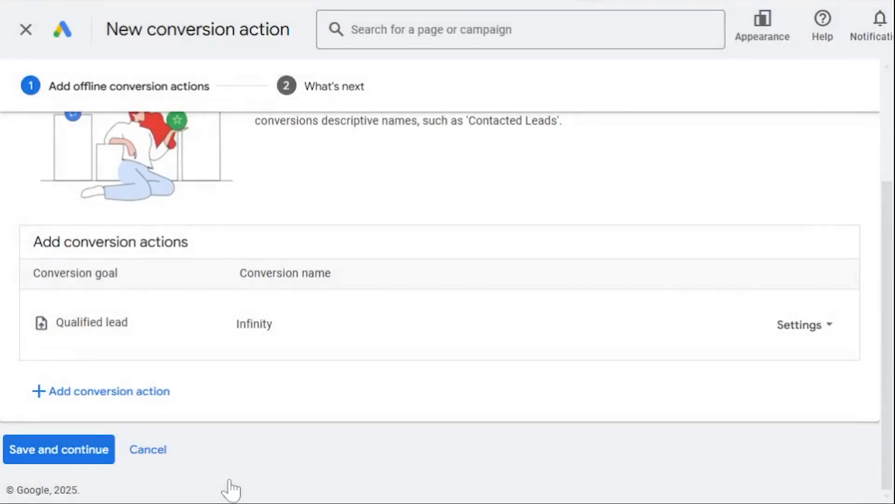
click(51, 448)
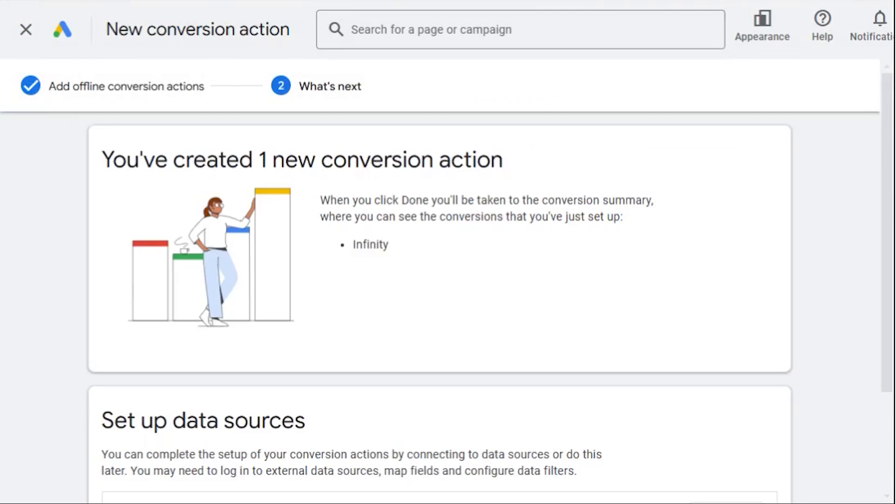
scroll(828, 350, down, 1)
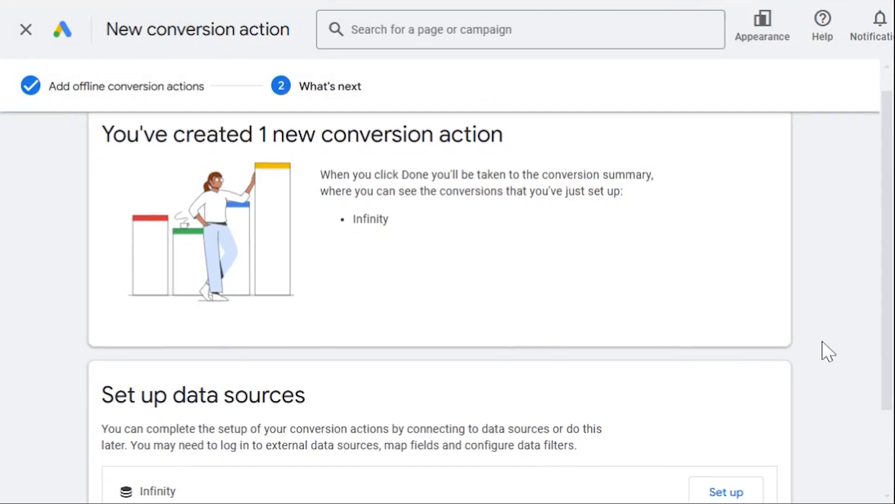
Skip the data source setup and finish creating the Infinity conversion action.
scroll(828, 351, down, 4)
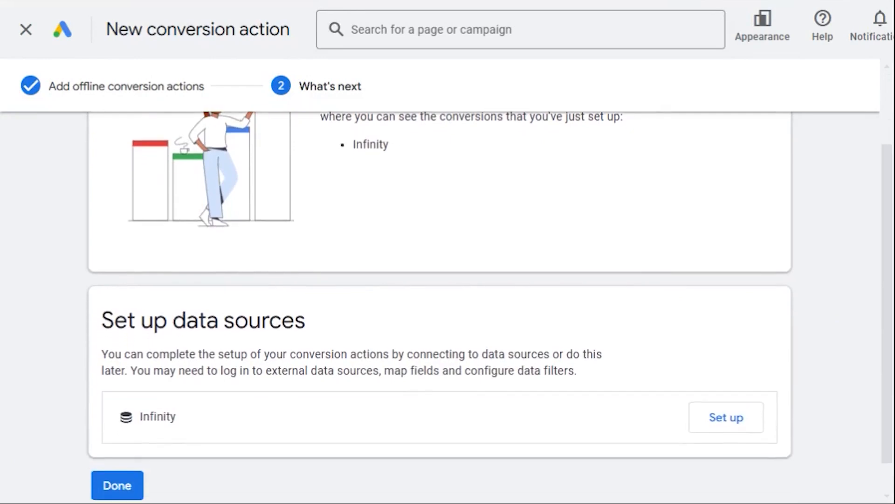
scroll(449, 304, down, 1)
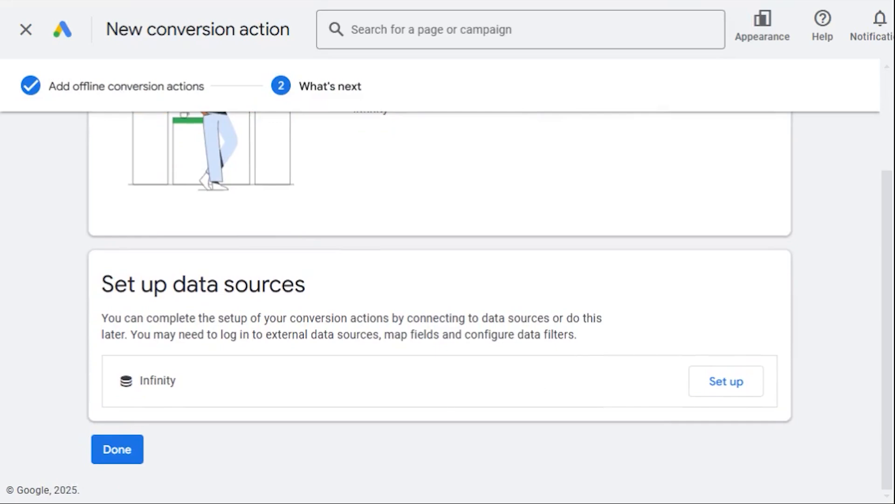
click(119, 451)
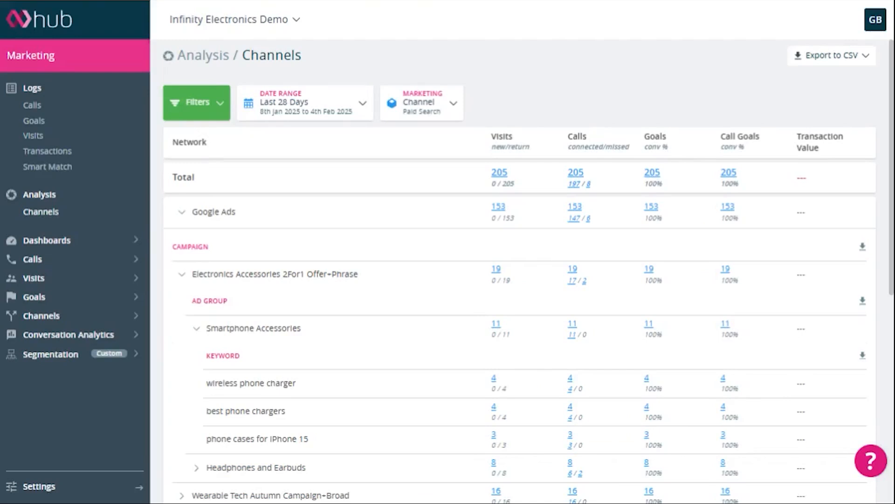
Switch to the Infinity Hub, open the Google Ads integration in its settings, and start adding a Google Ads account.
click(39, 487)
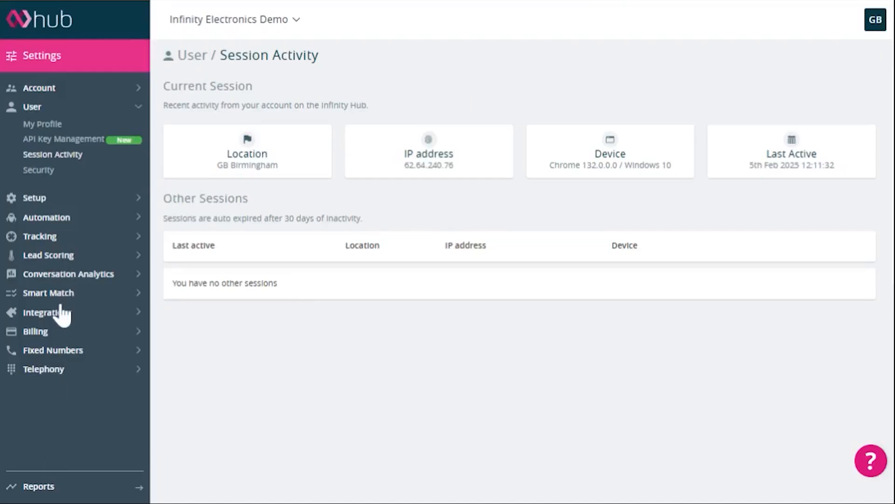
click(59, 313)
click(60, 330)
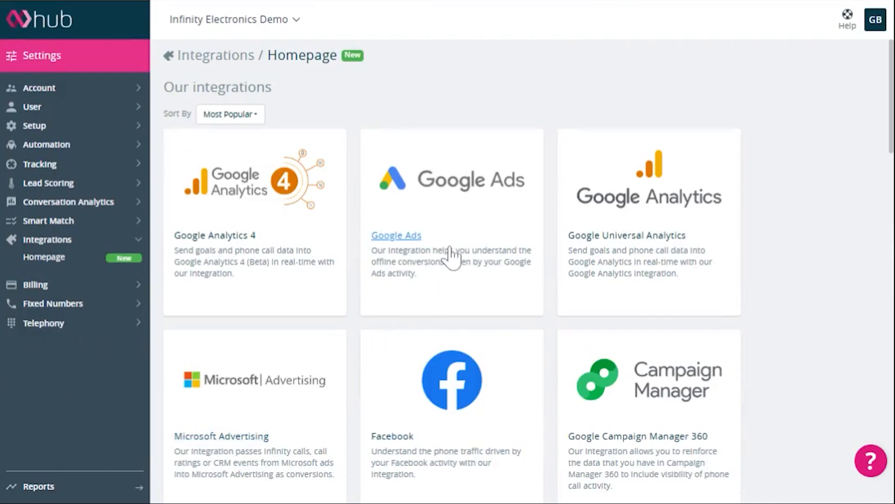
click(416, 236)
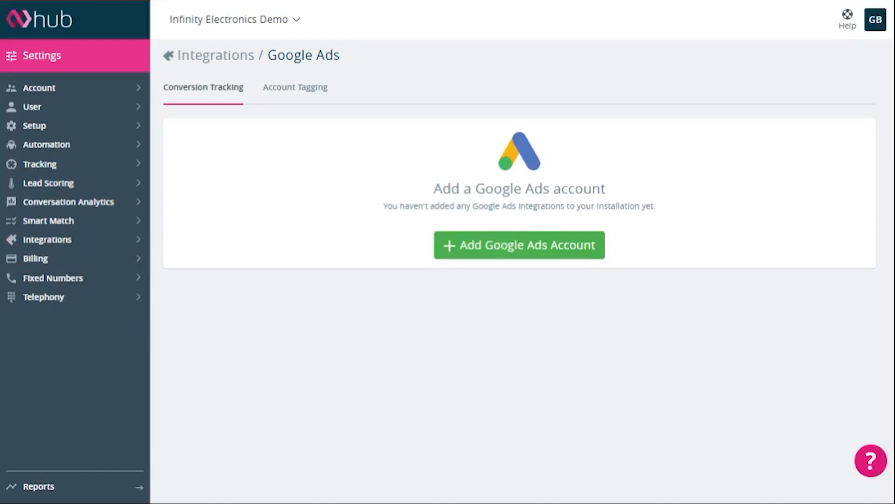
click(557, 254)
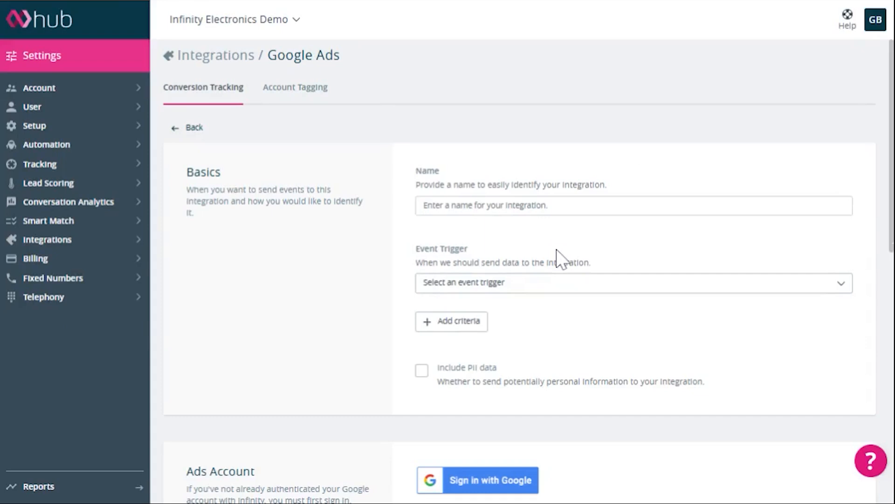
Name the integration Infinity and set its event trigger to When a call has happened.
click(566, 205)
text(Infinity)
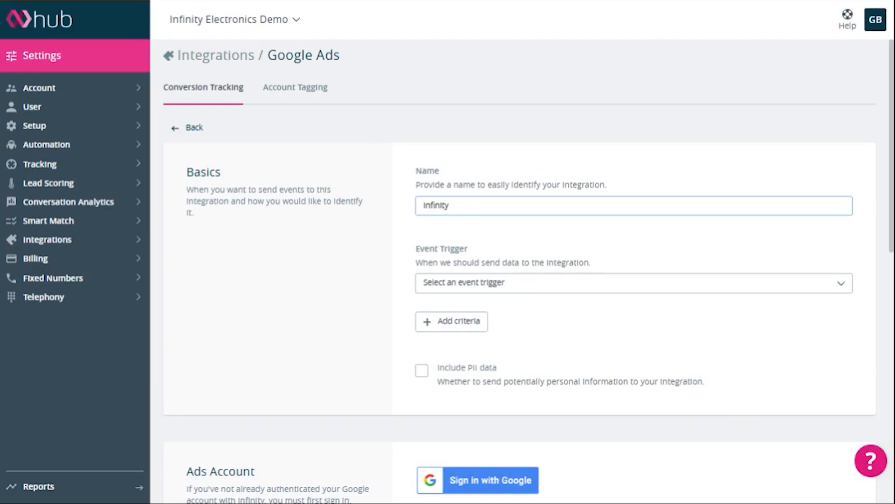
scroll(520, 270, down, 2)
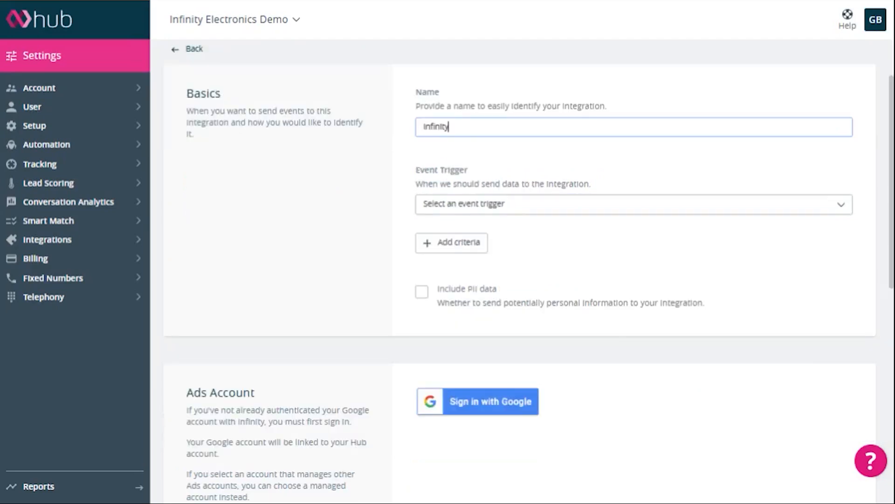
click(561, 209)
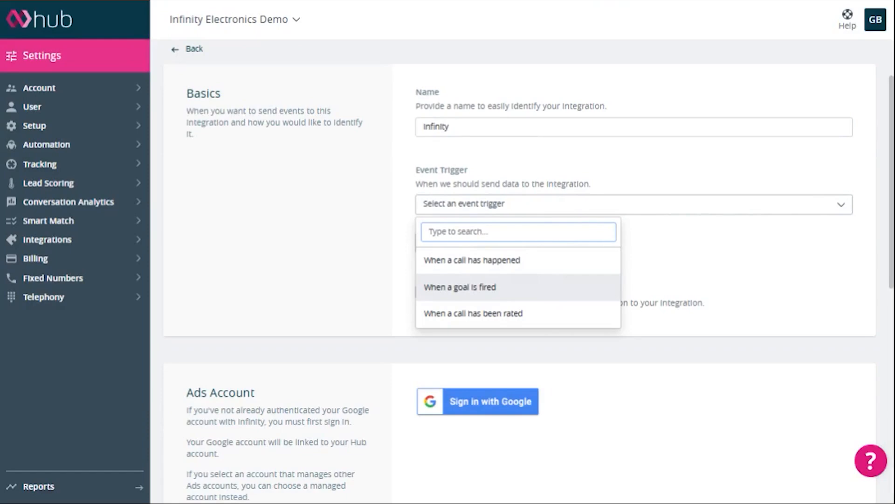
click(554, 275)
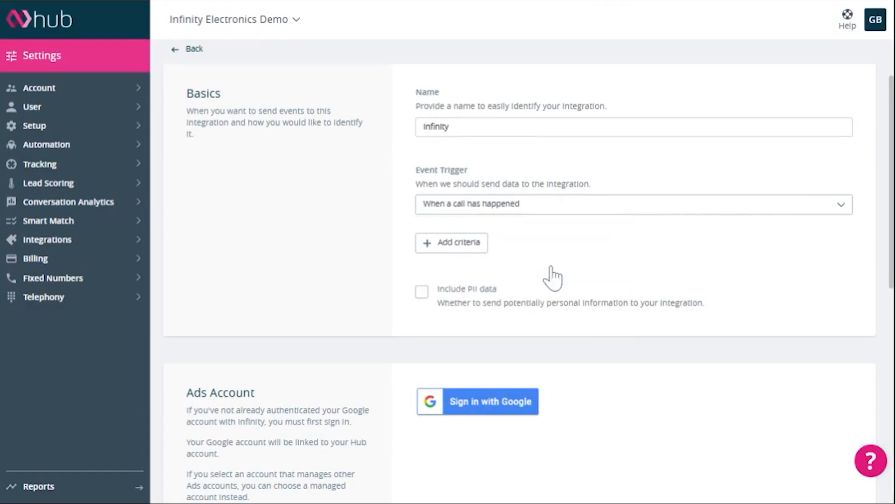
Add a trigger criterion requiring Call Duration (seconds) to be Greater than 30.
scroll(551, 267, down, 1)
click(466, 234)
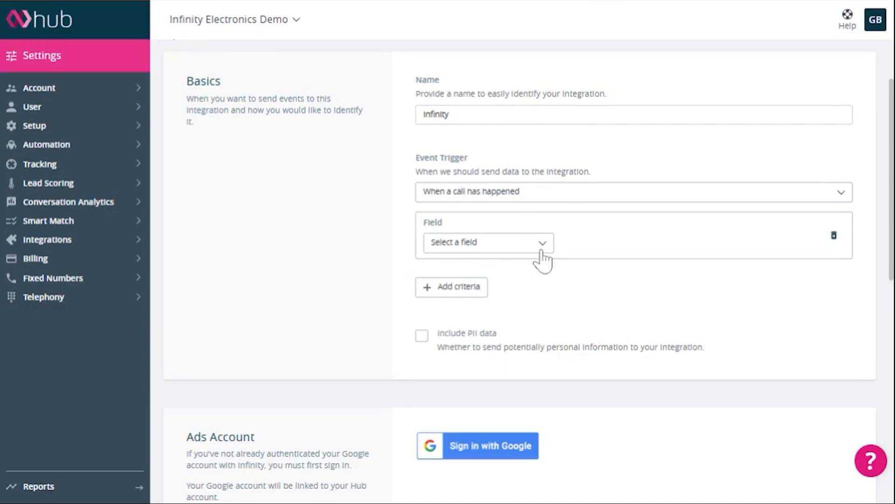
click(542, 243)
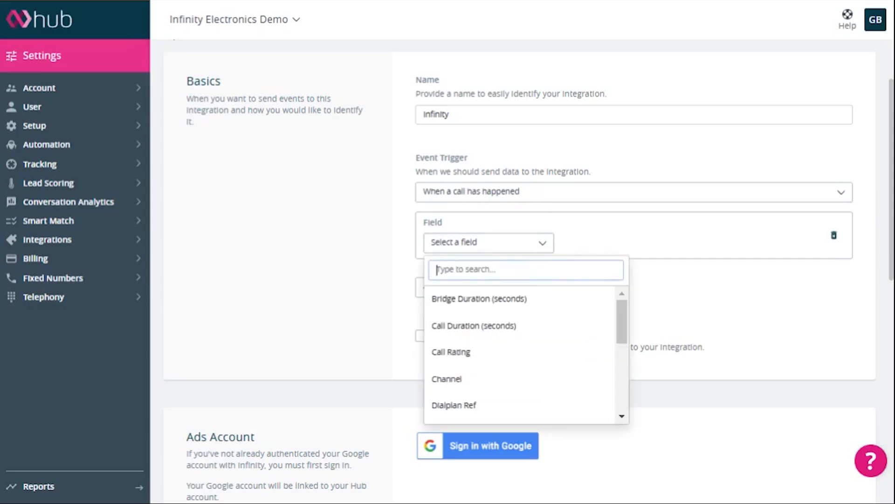
scroll(547, 329, down, 1)
scroll(546, 334, down, 4)
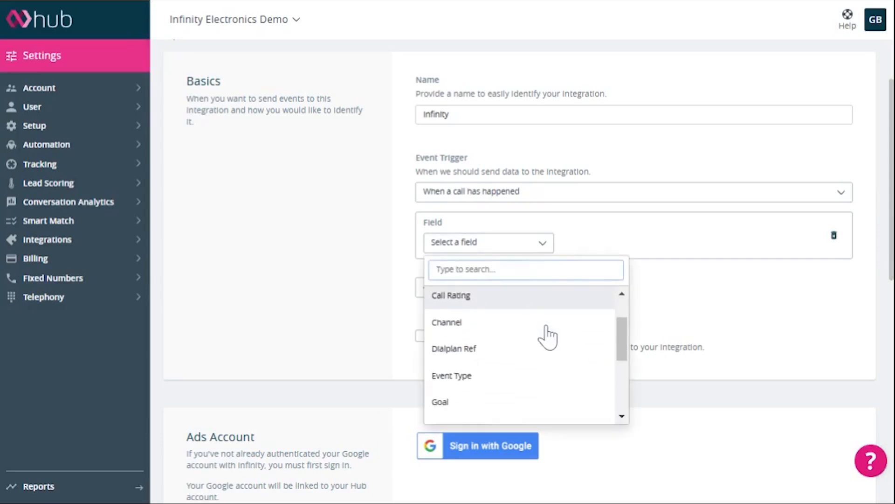
scroll(546, 334, down, 3)
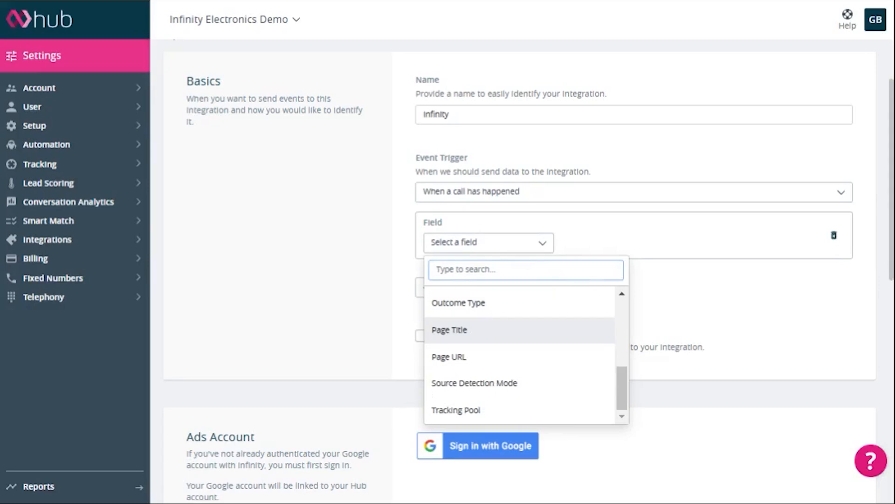
scroll(520, 340, up, 8)
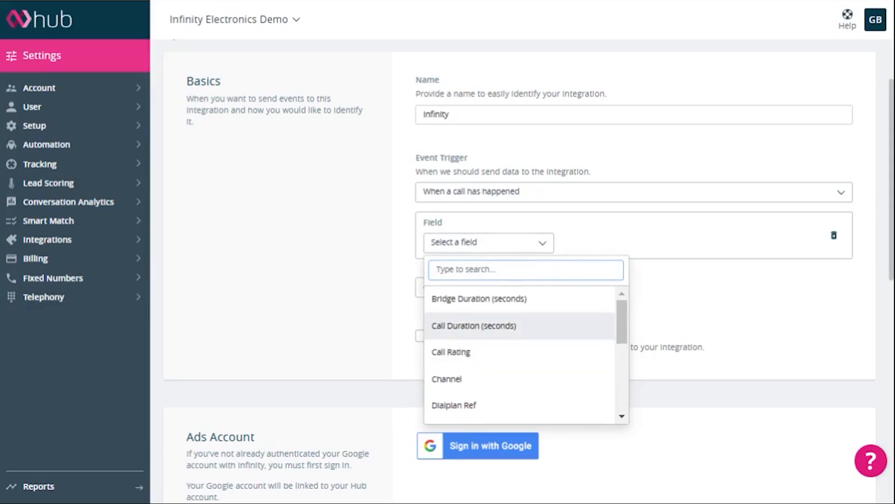
click(536, 329)
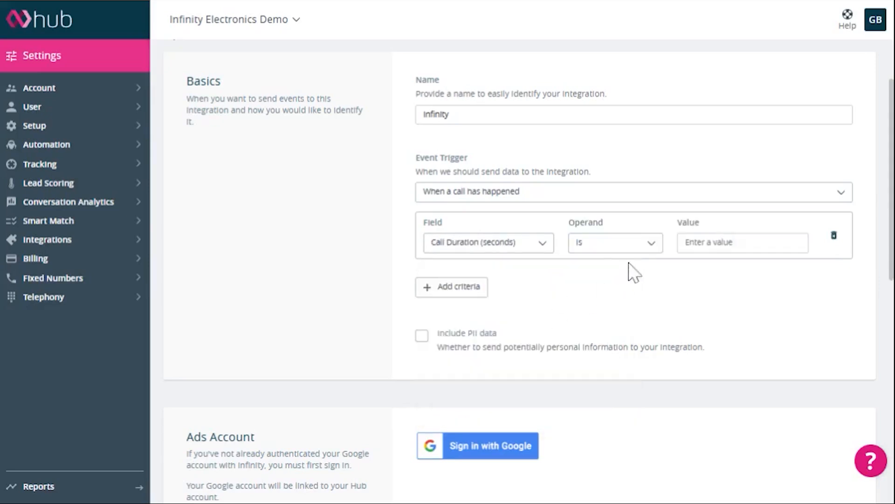
click(646, 246)
click(635, 355)
click(746, 242)
text(30)
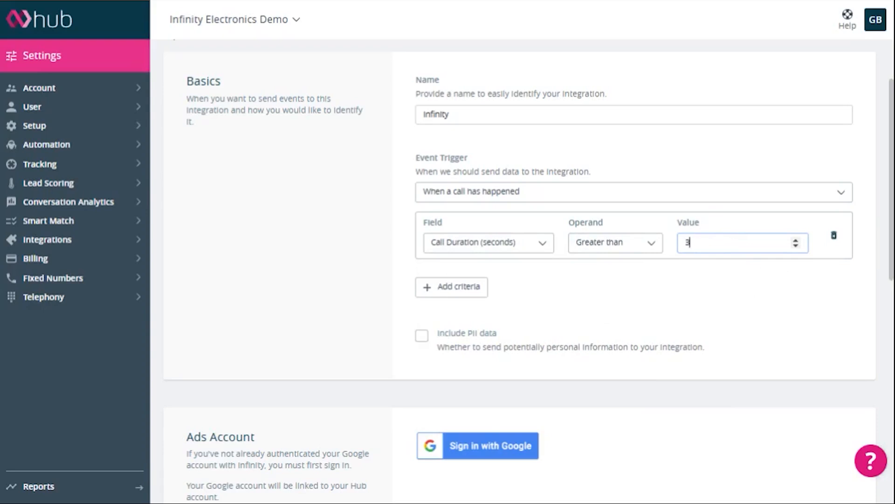
Add a second trigger criterion with Source Detection Mode Is Fixed.
click(469, 288)
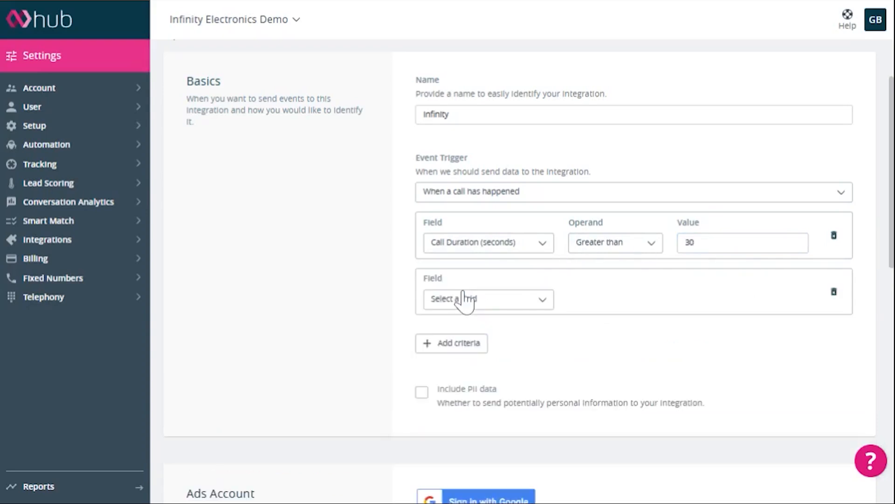
click(550, 307)
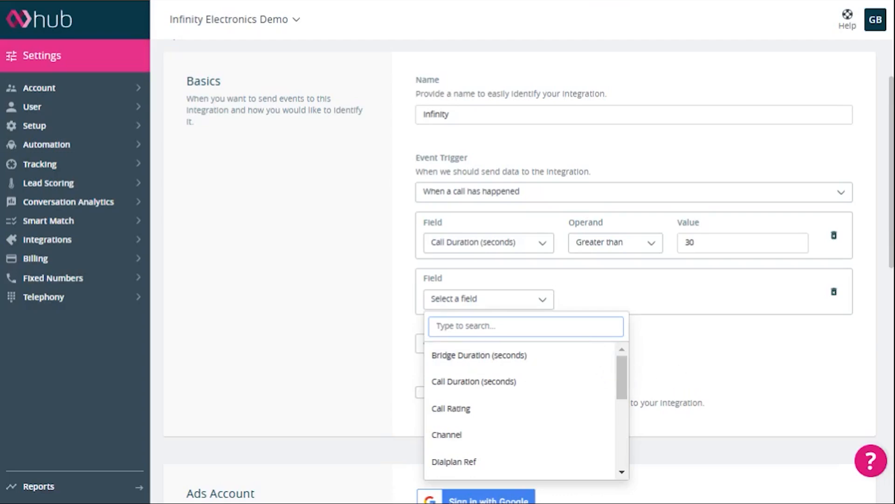
text(sou)
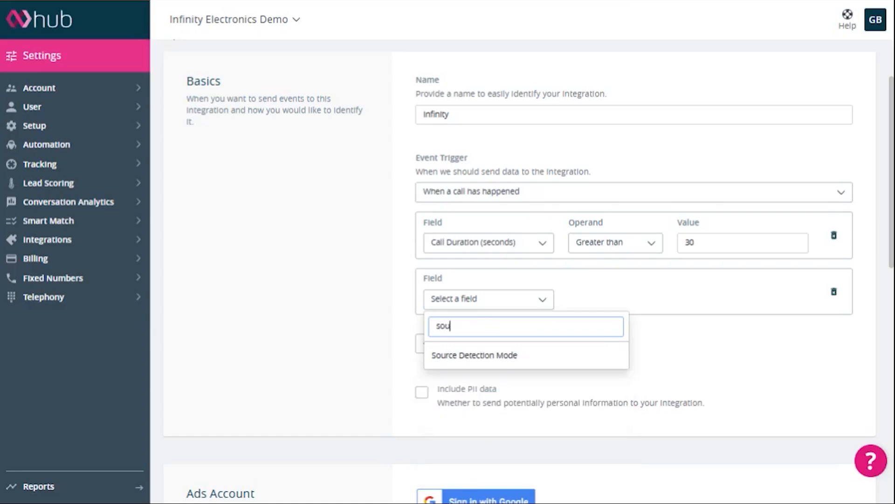
click(539, 364)
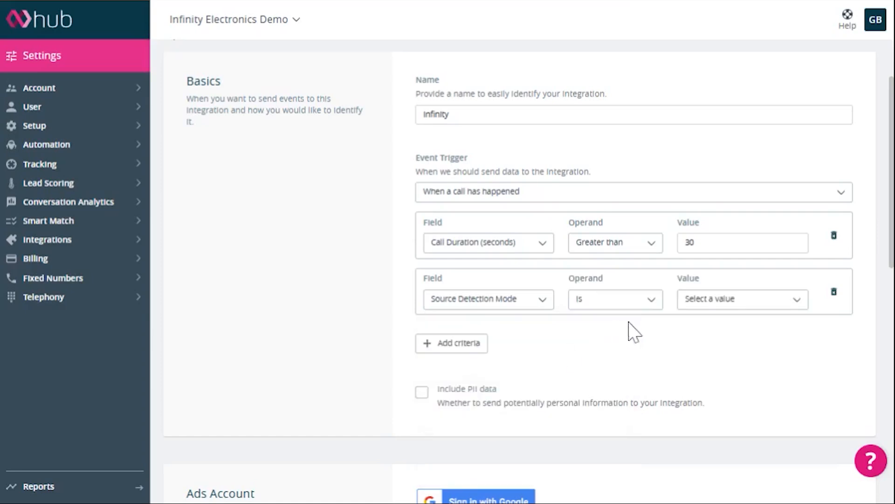
click(722, 308)
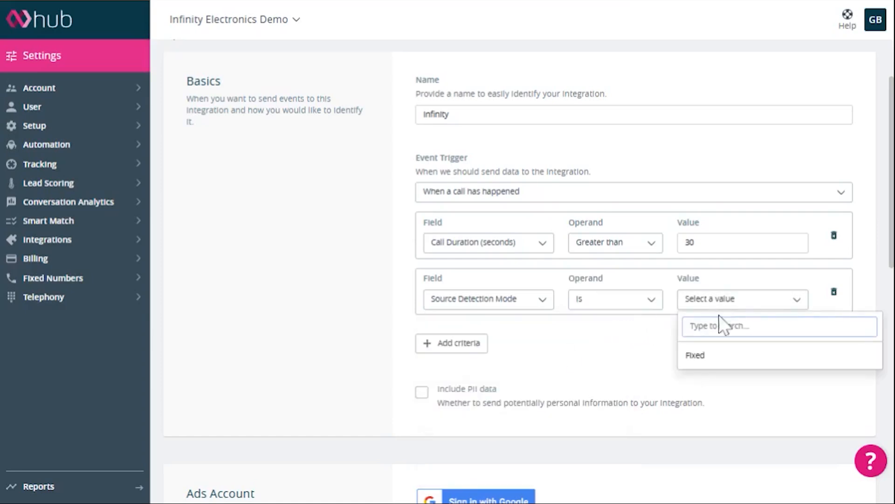
click(719, 364)
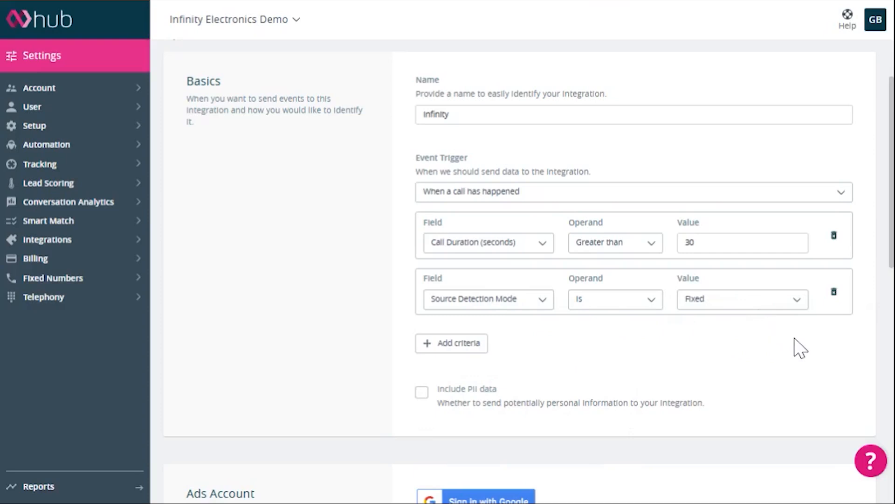
Try the Is not operand on the Source Detection Mode criterion, keeping the value Fixed, and set the operand back to Is.
click(648, 301)
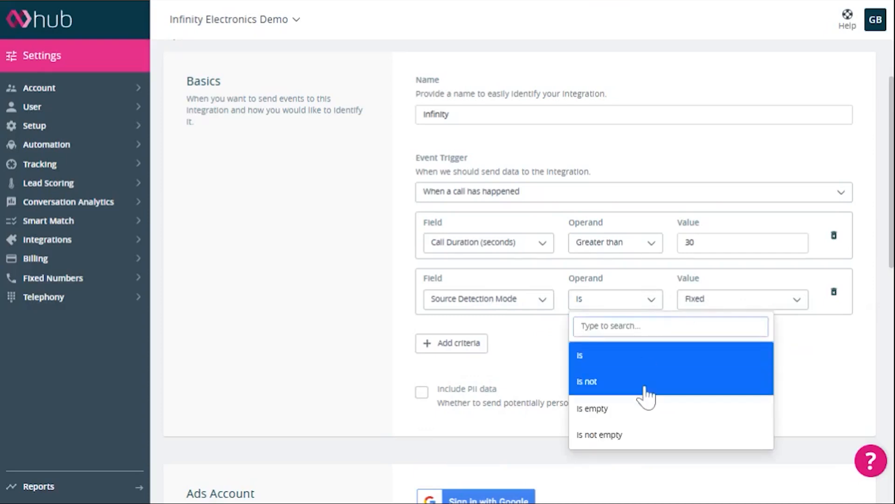
click(644, 383)
click(791, 311)
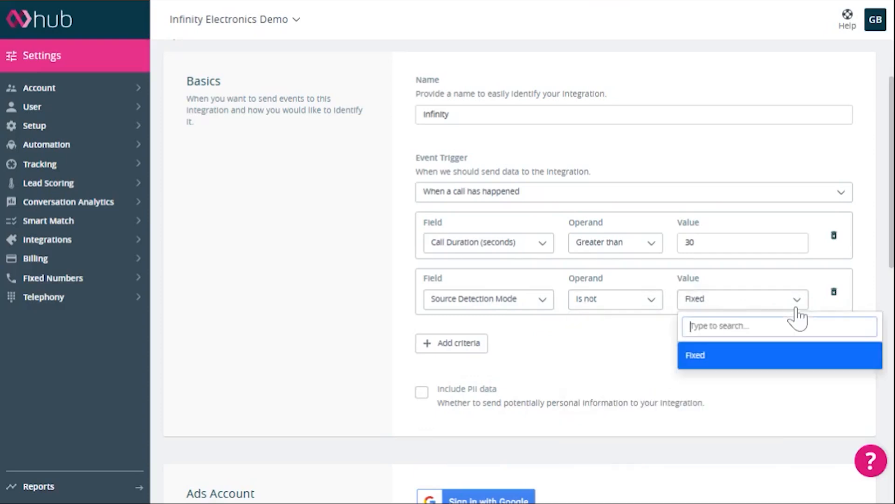
click(777, 364)
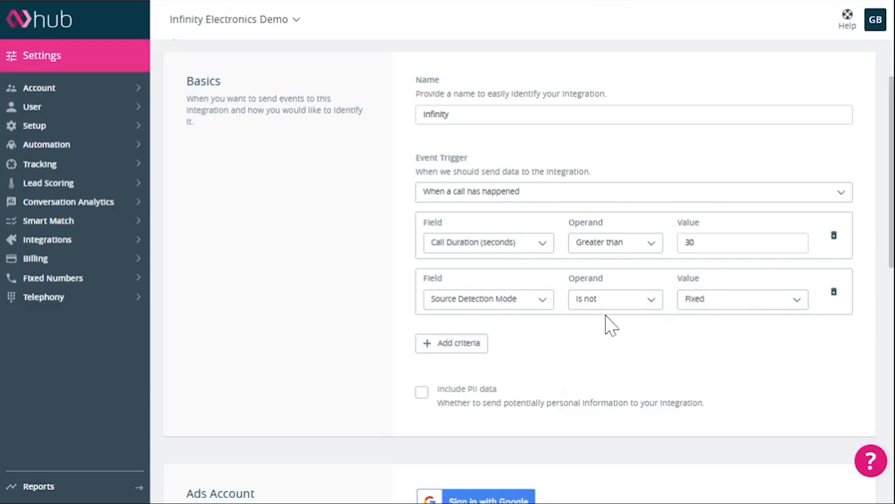
click(652, 300)
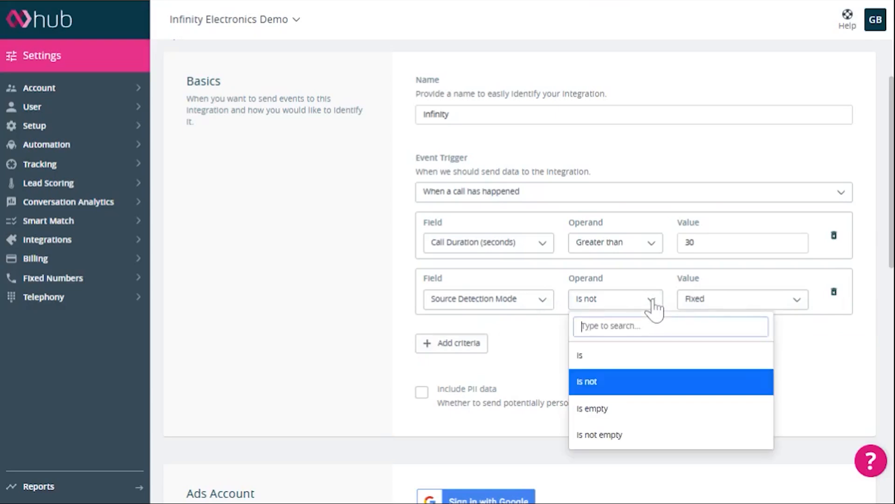
click(621, 363)
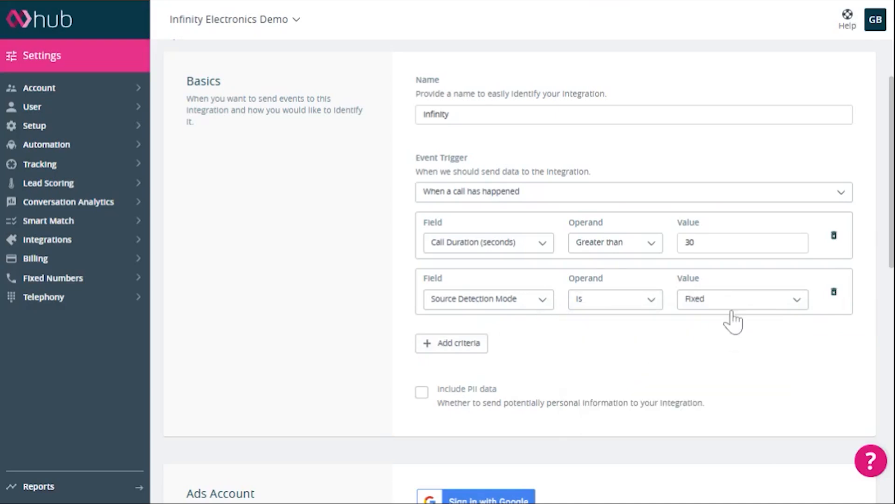
Enable Include PII data for the integration.
scroll(738, 335, down, 2)
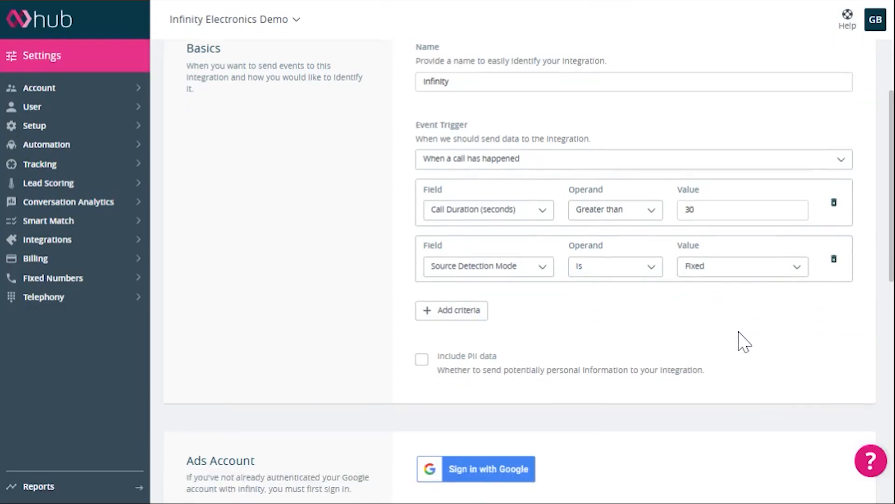
scroll(583, 340, down, 2)
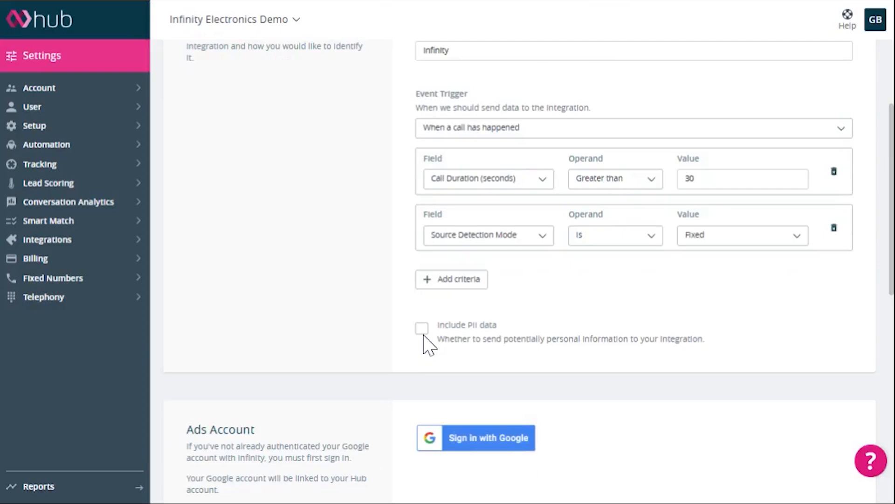
click(422, 330)
Review the Ads Account sign-in and the Conversion section's action and value options.
scroll(799, 359, down, 1)
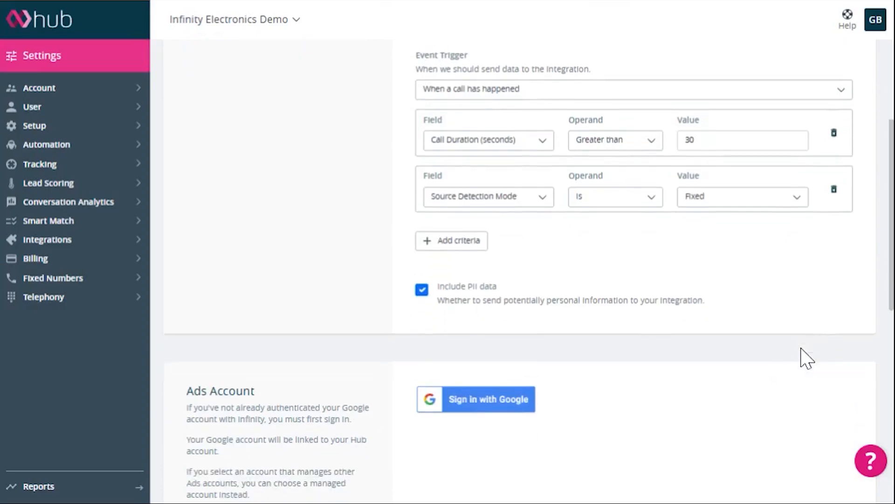
scroll(802, 359, down, 4)
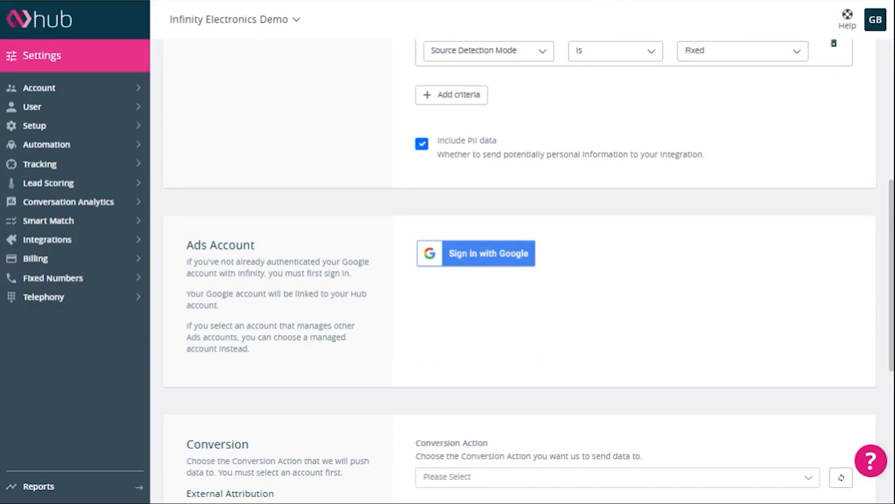
scroll(529, 271, down, 3)
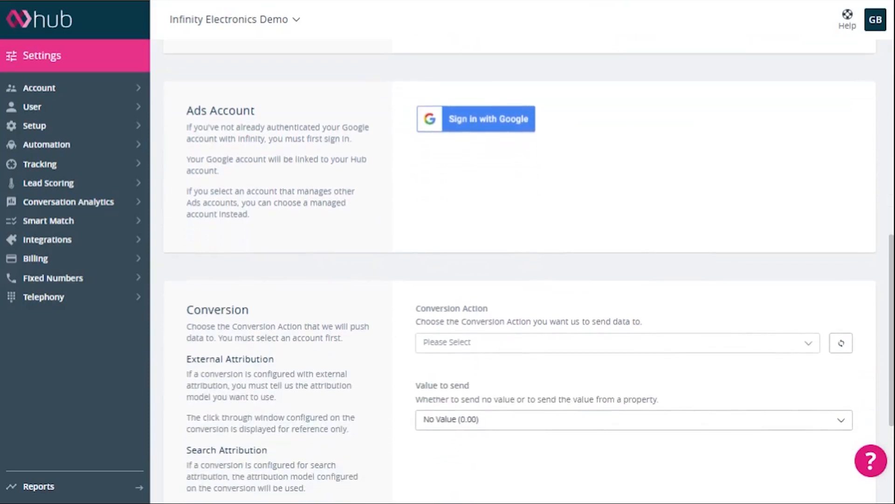
scroll(529, 271, down, 2)
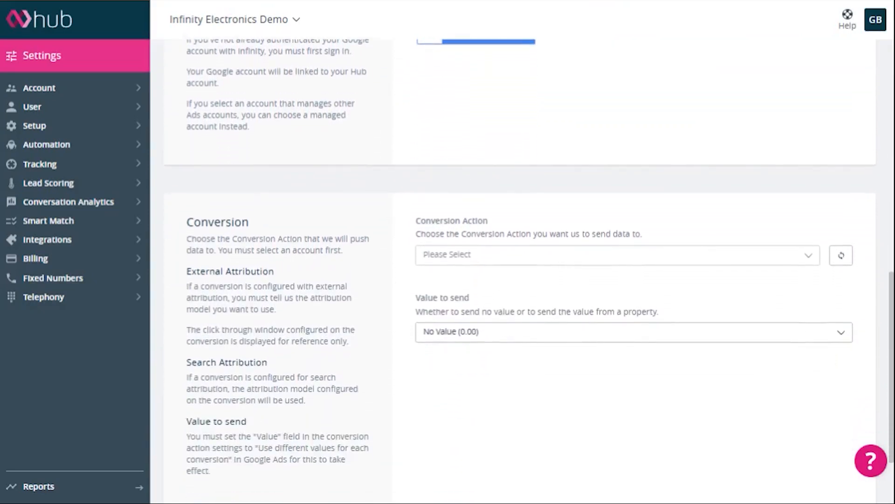
Set the value to send in the integration's Conversion section to Goal Value.
scroll(530, 270, down, 1)
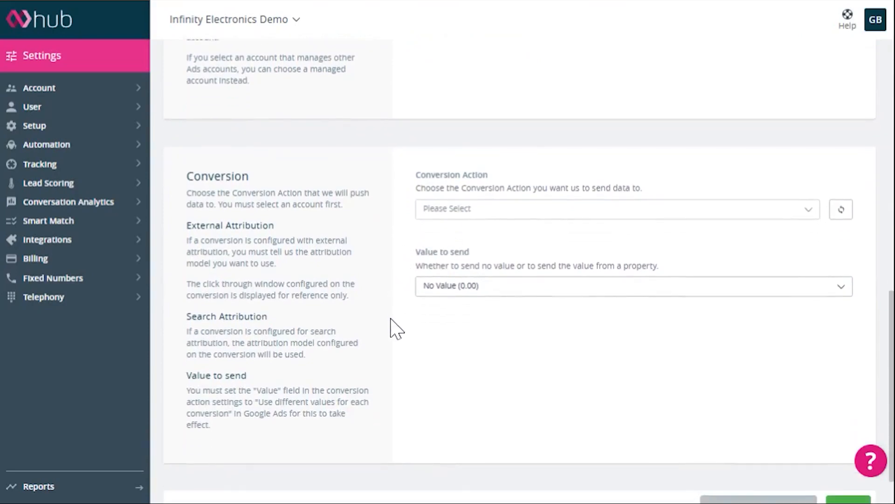
scroll(391, 319, down, 1)
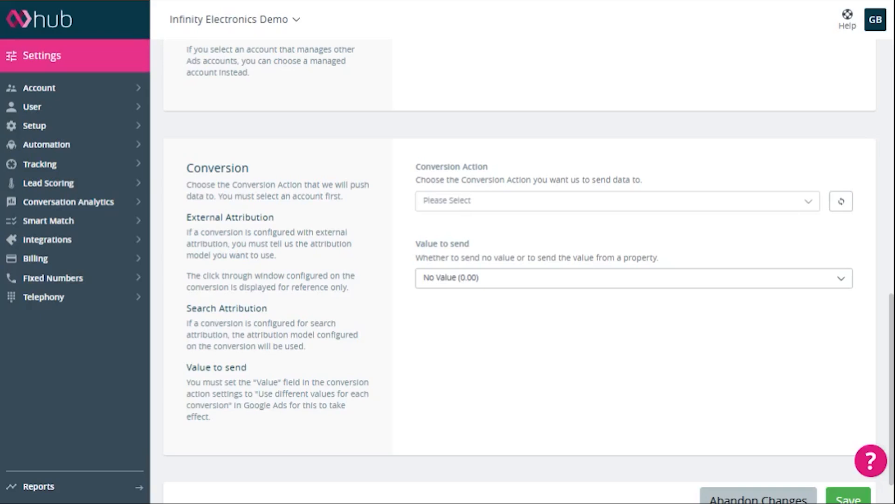
scroll(530, 271, down, 1)
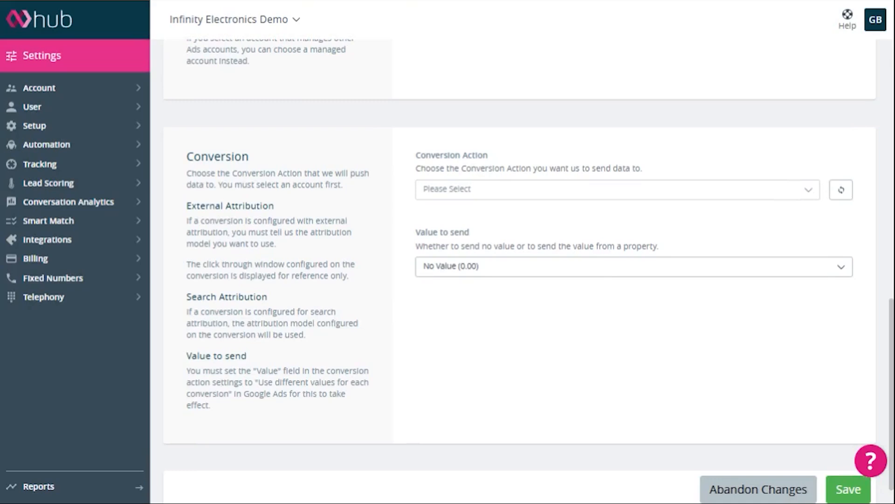
click(500, 269)
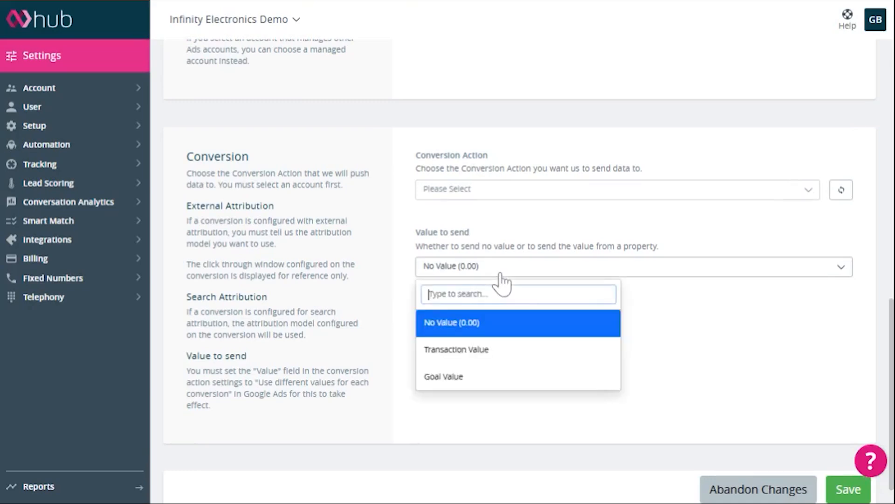
click(503, 377)
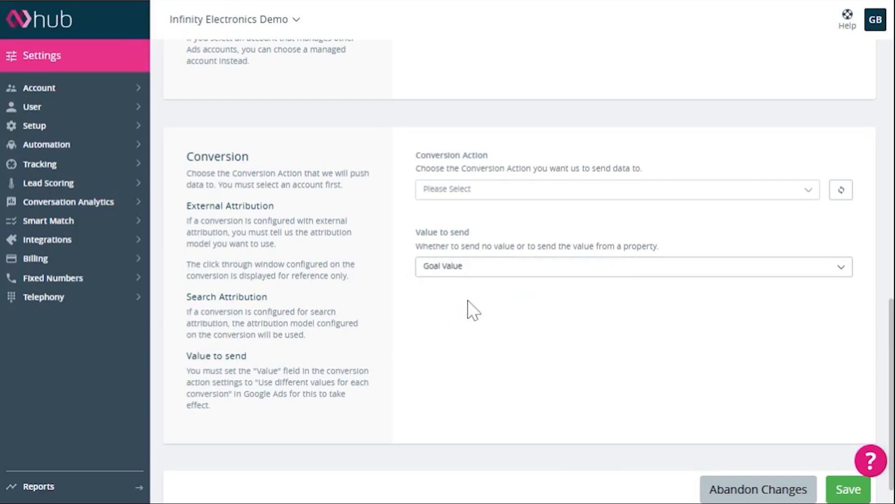
scroll(637, 390, down, 1)
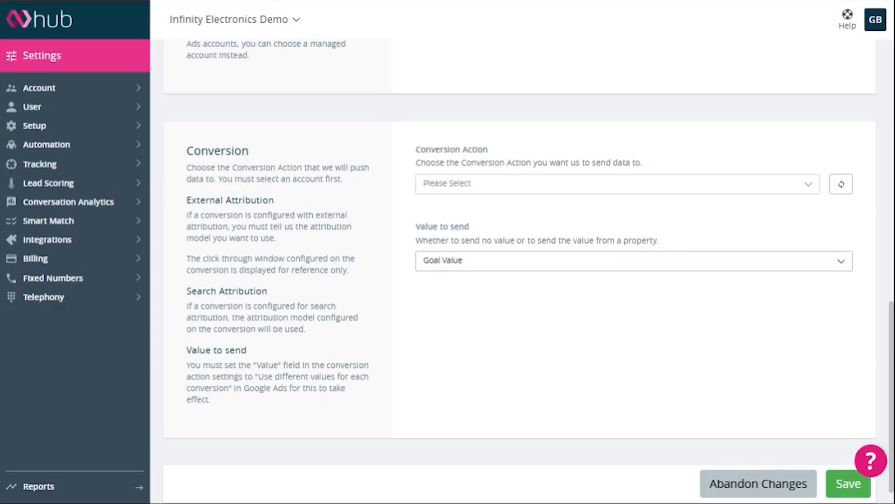
scroll(530, 270, down, 1)
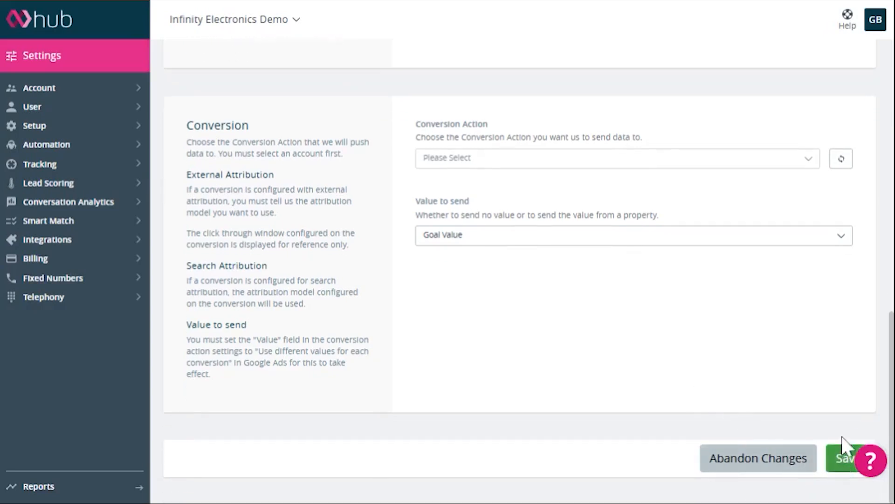
scroll(847, 411, up, 1)
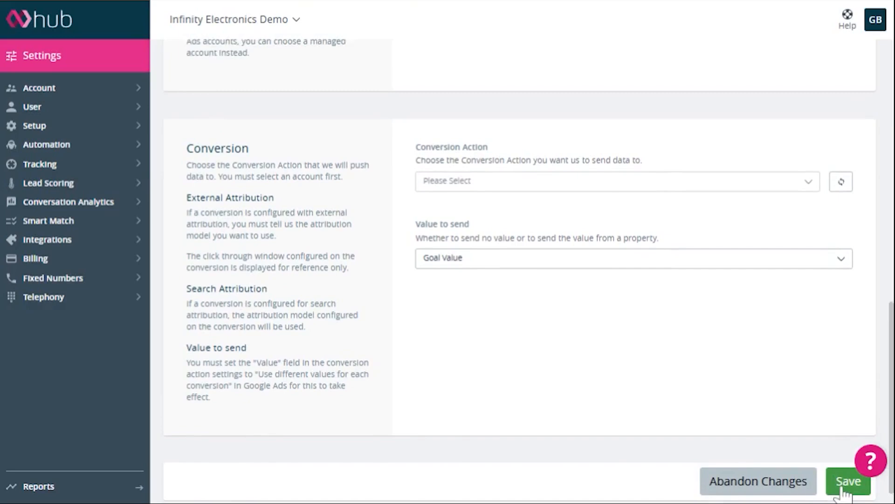